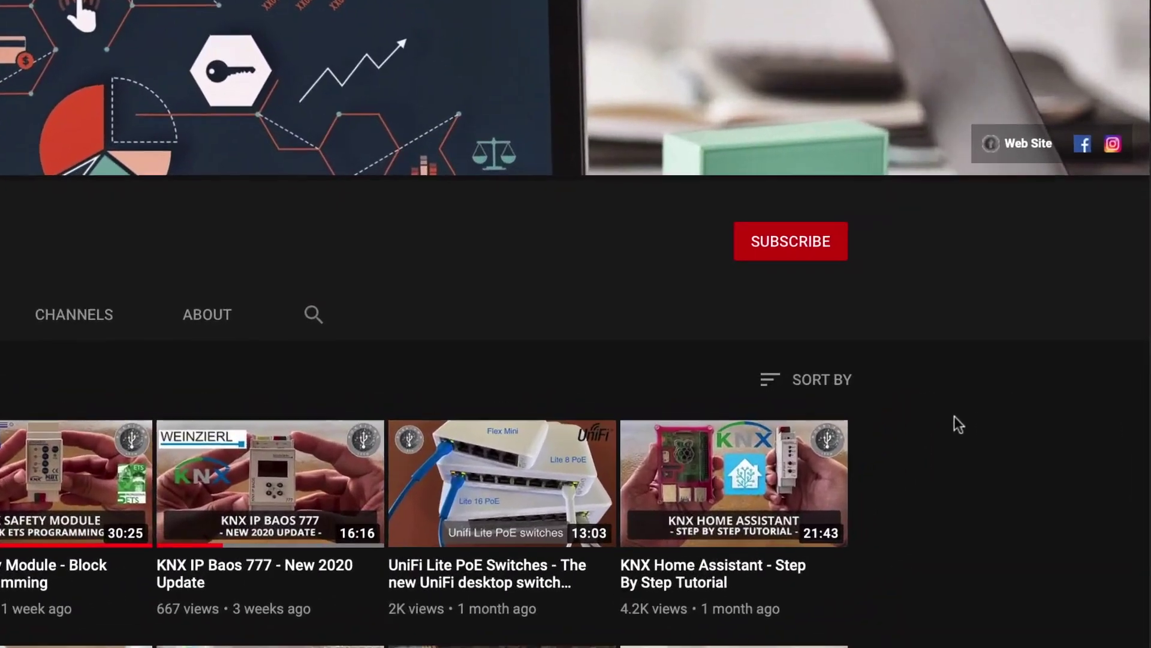
Subscribe to the channel and set its notification bell to All
left_click(794, 246)
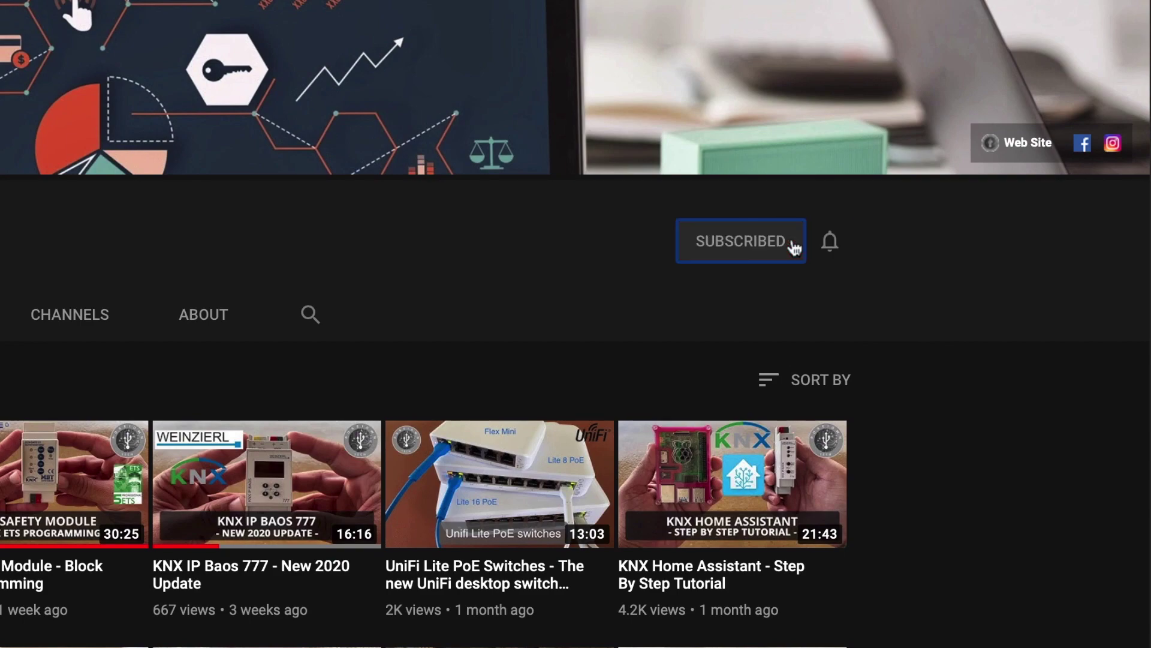
left_click(830, 246)
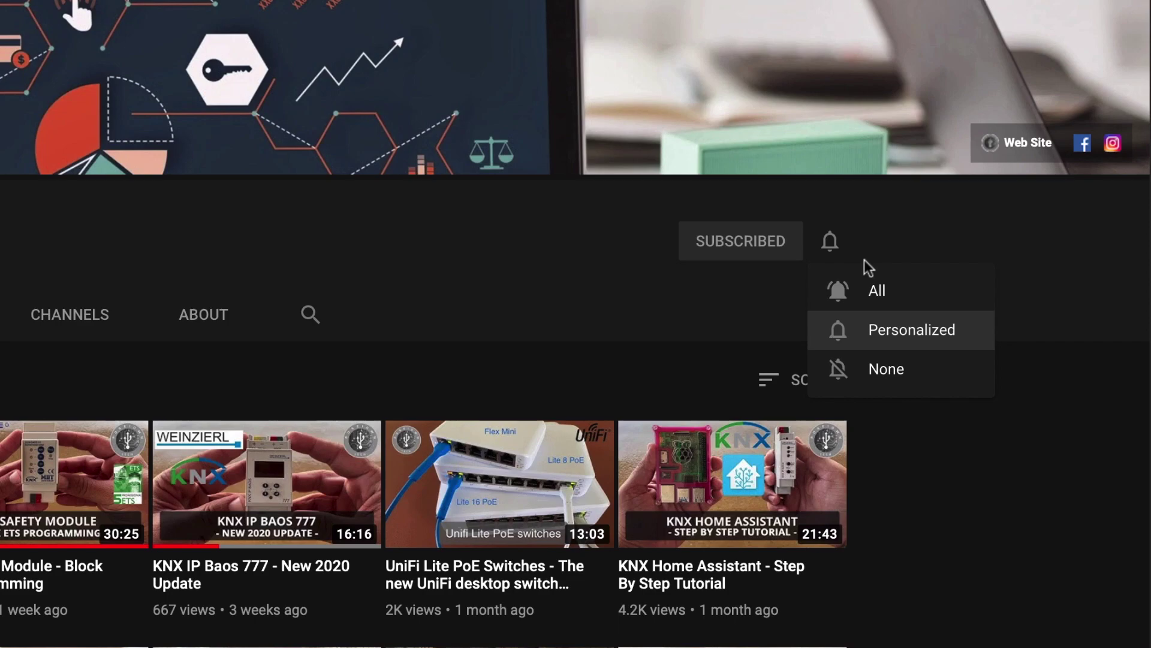
left_click(887, 291)
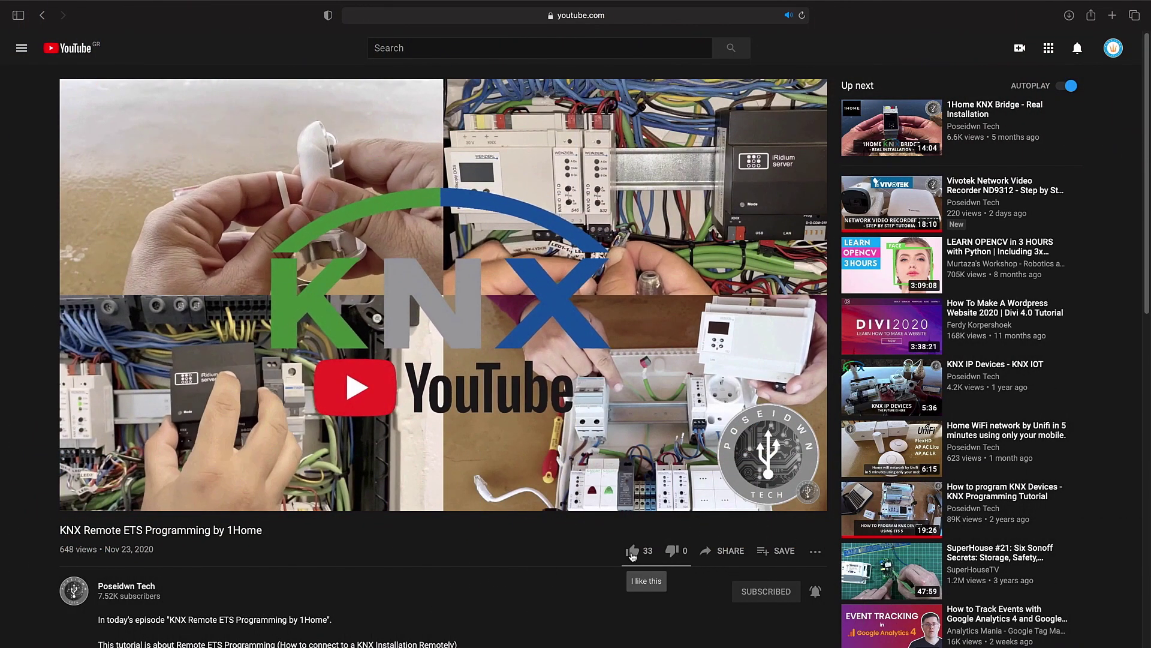
Like the KNX Remote ETS Programming video, show its Share options, then open the channel's Join offer
left_click(632, 553)
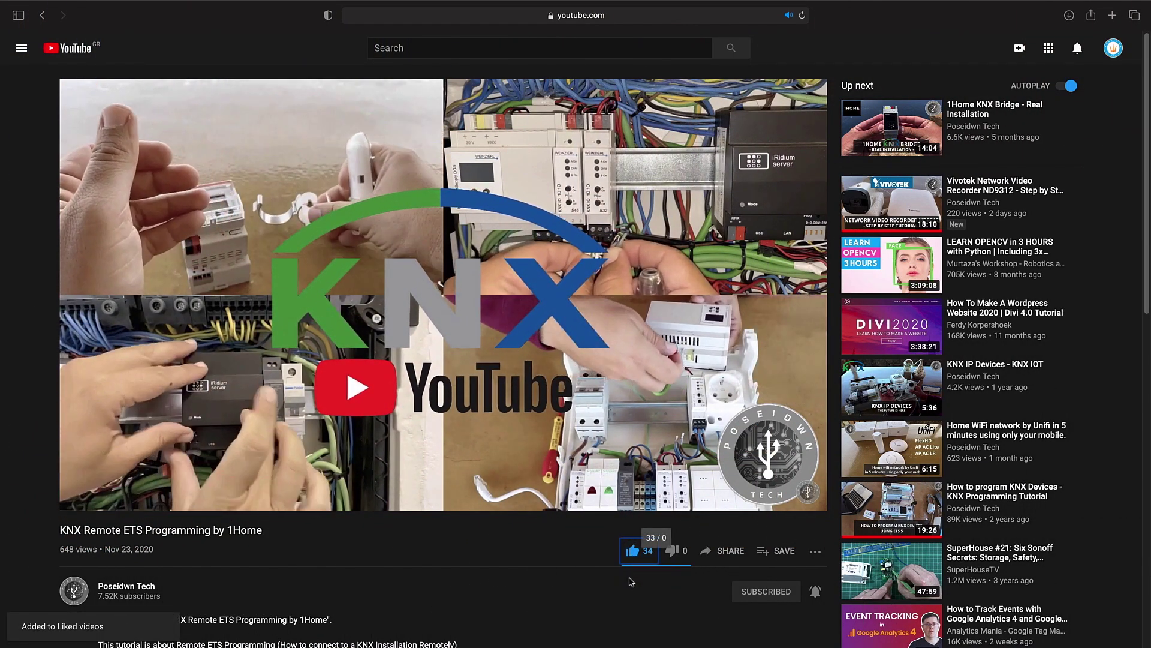
left_click(726, 551)
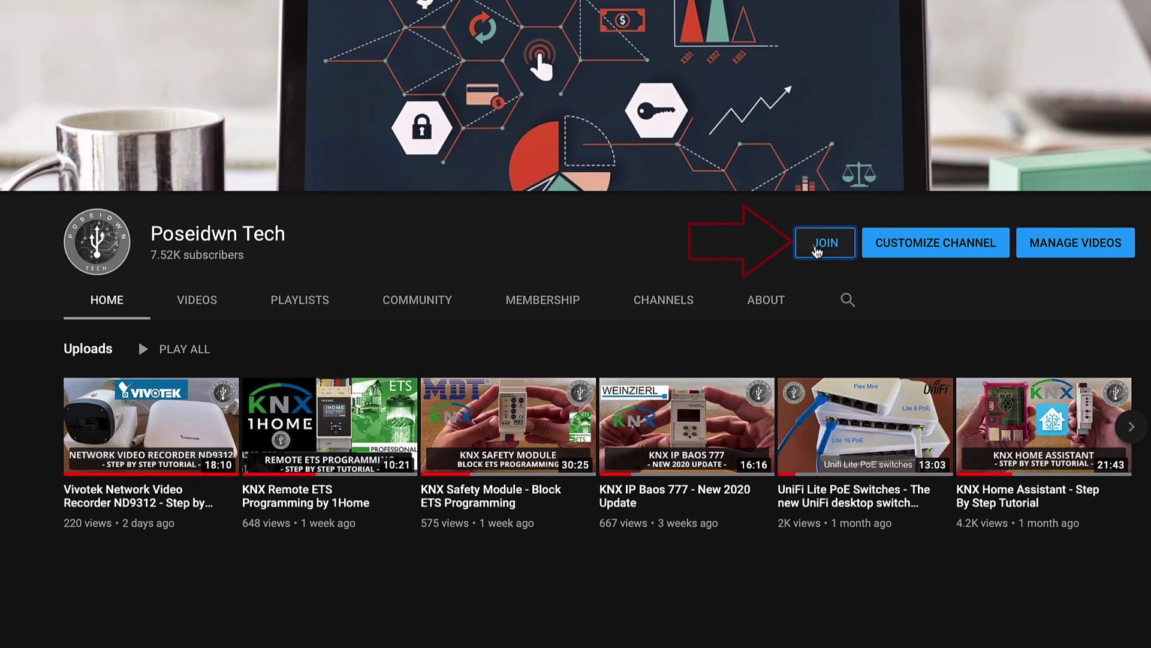
left_click(817, 250)
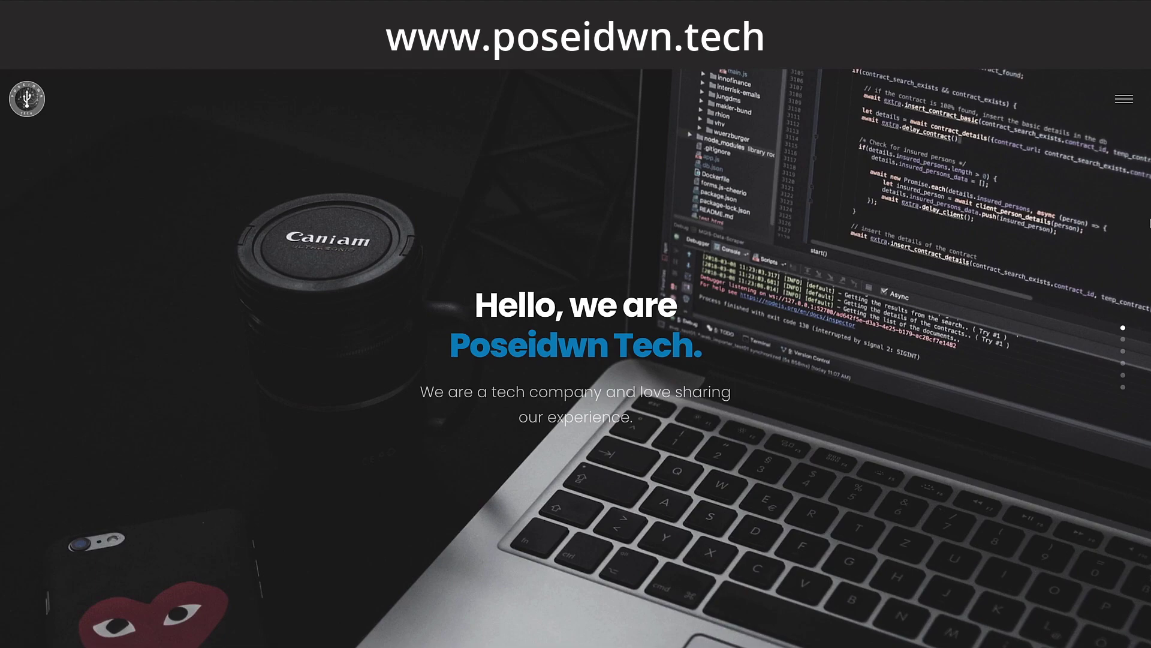
Scroll through the Poseidwn Tech service sections from Smart Home Automations to Alarm Systems
scroll(1150, 223, "down", 1)
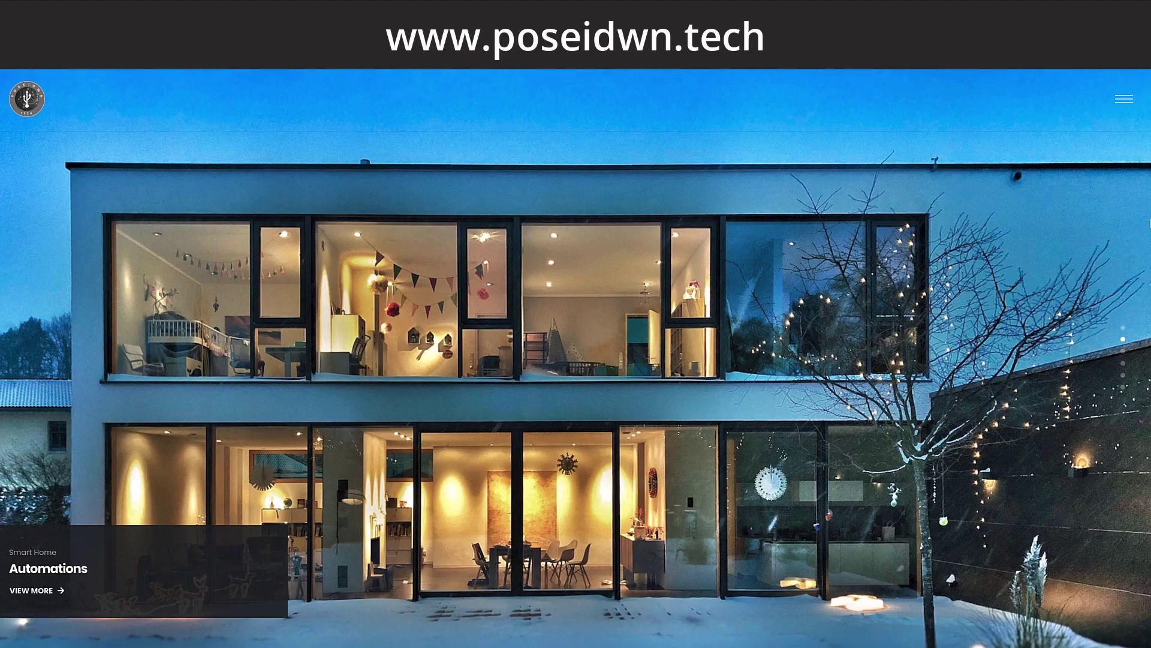
scroll(1150, 224, "down", 1)
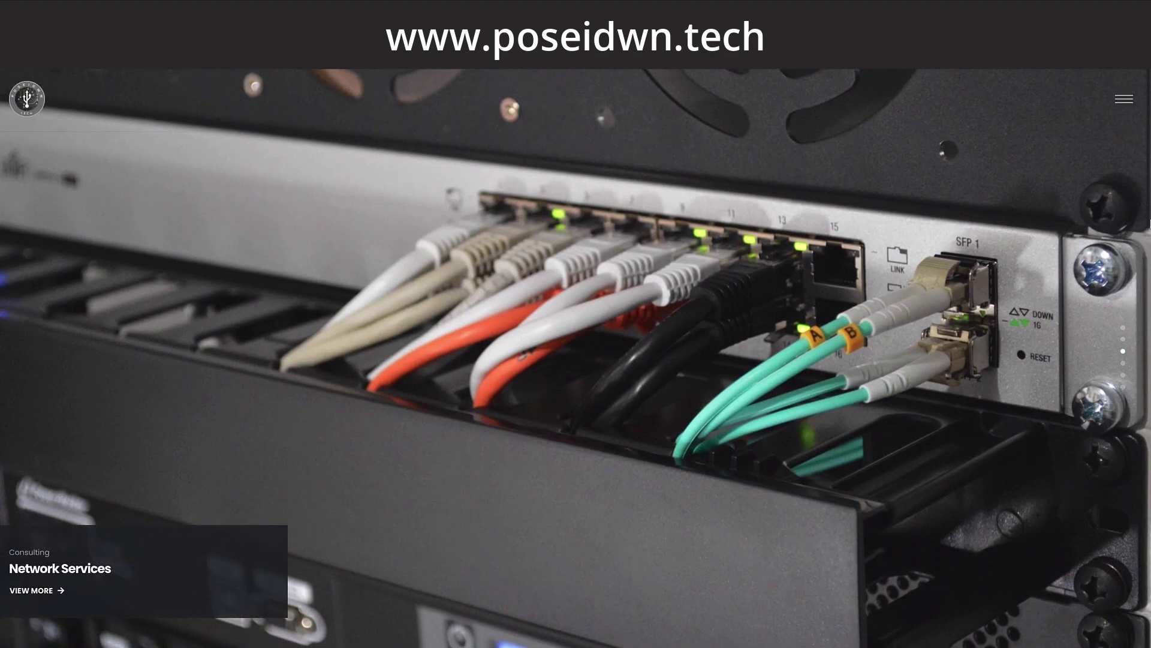
scroll(1150, 223, "down", 1)
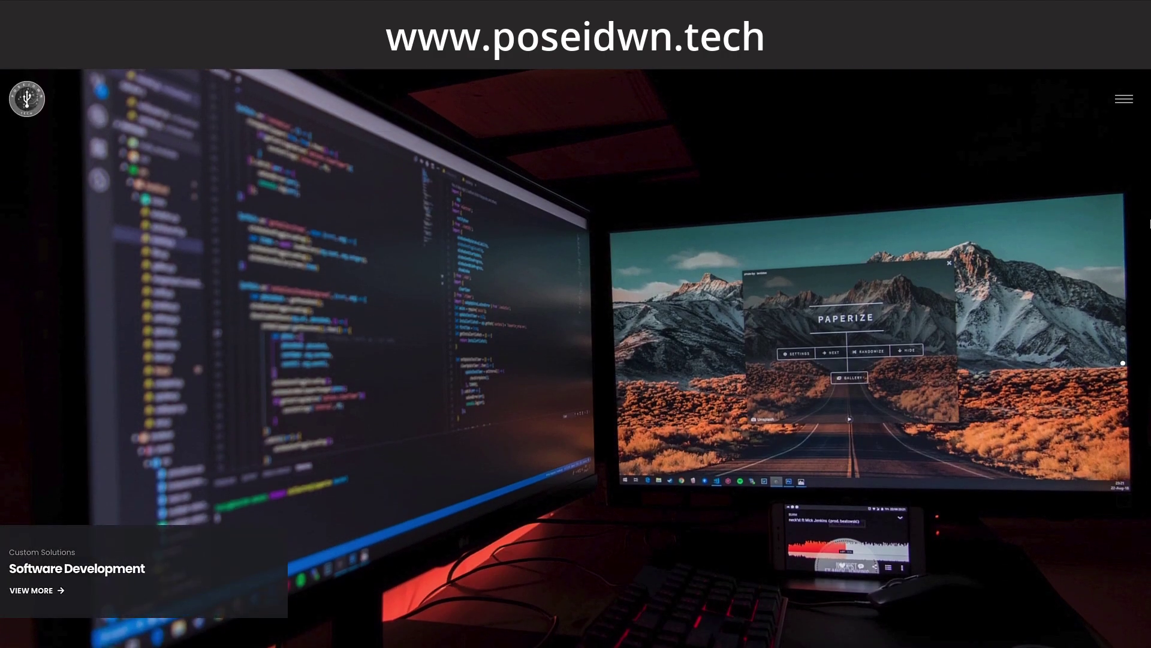
scroll(1150, 223, "down", 1)
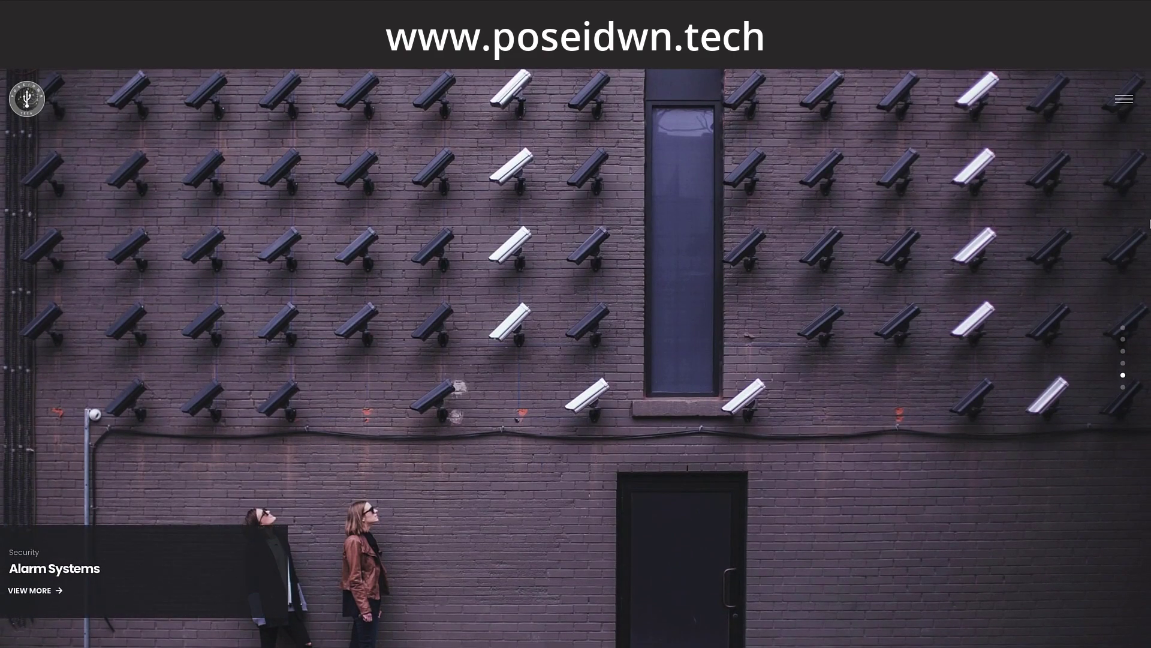
scroll(1150, 223, "down", 1)
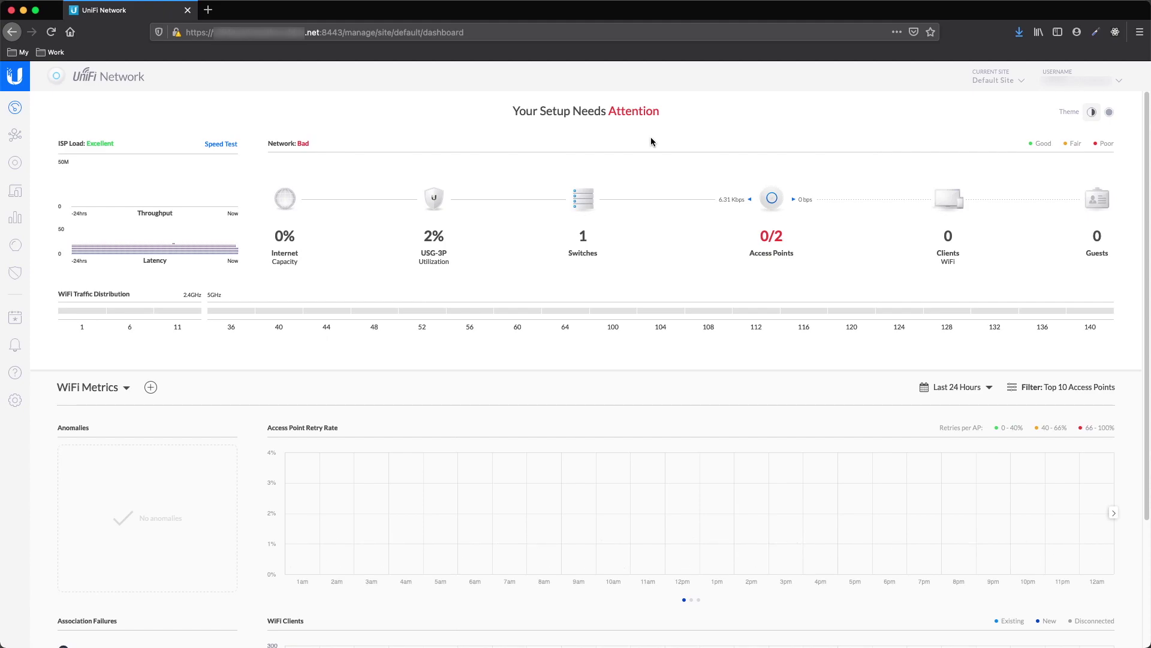
Add a new site named new_site from the Current Site list
left_click(1001, 77)
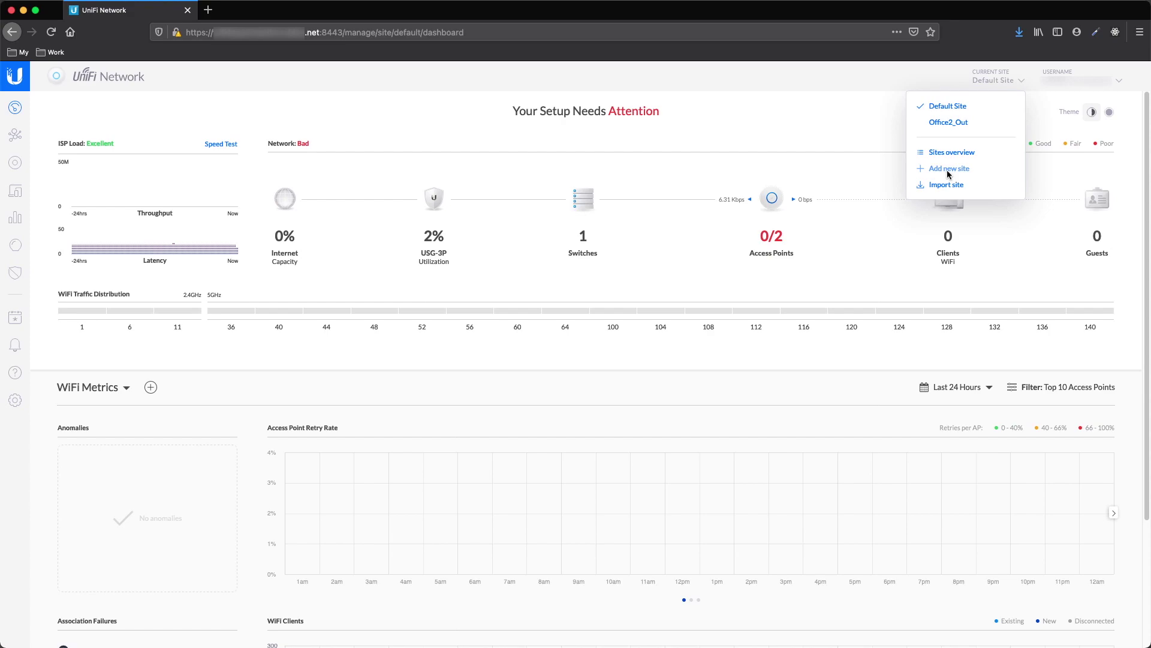
left_click(947, 171)
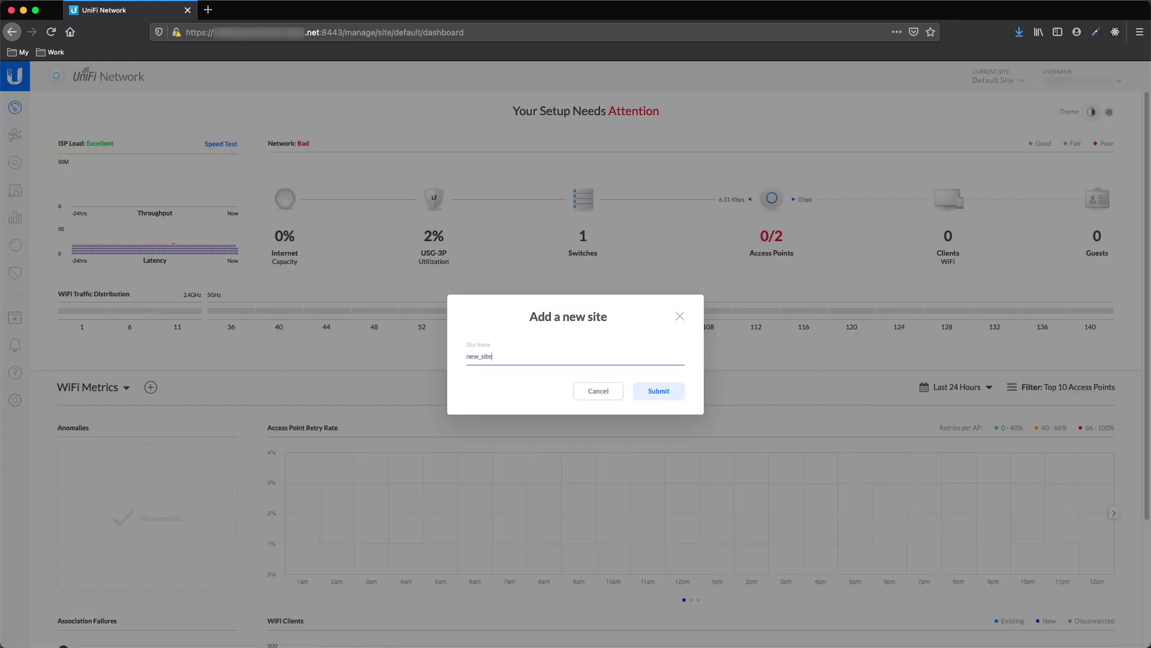
left_click(664, 390)
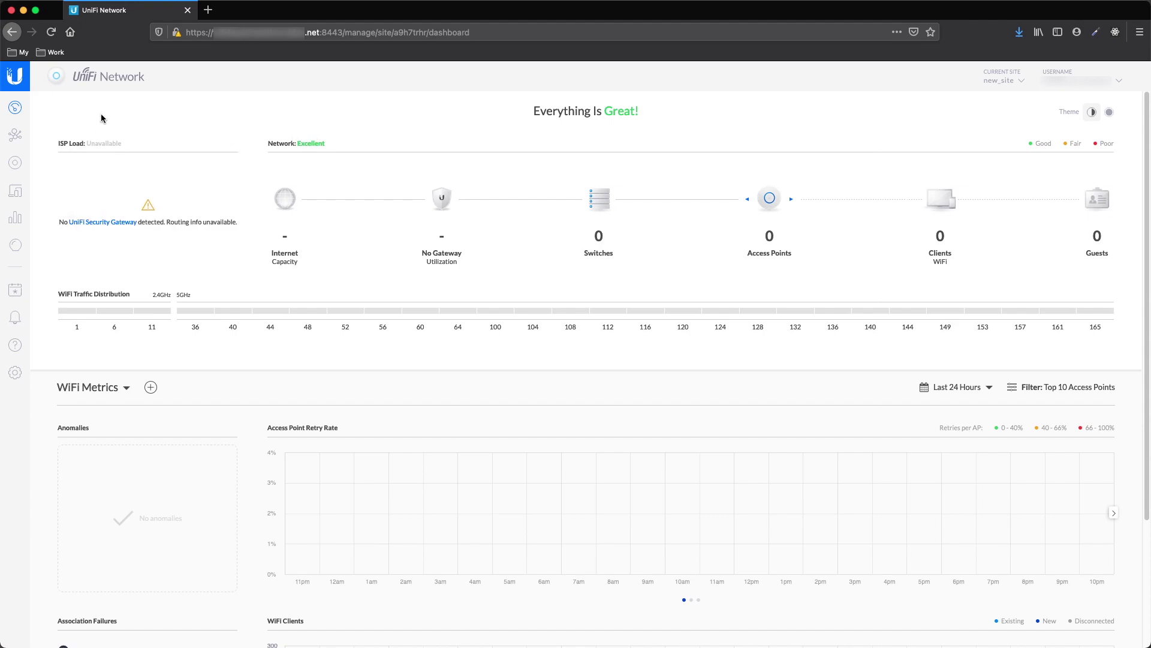
Export new_site from Settings > Site, save the backup 6.0.28.unf, and cancel migration
left_click(15, 162)
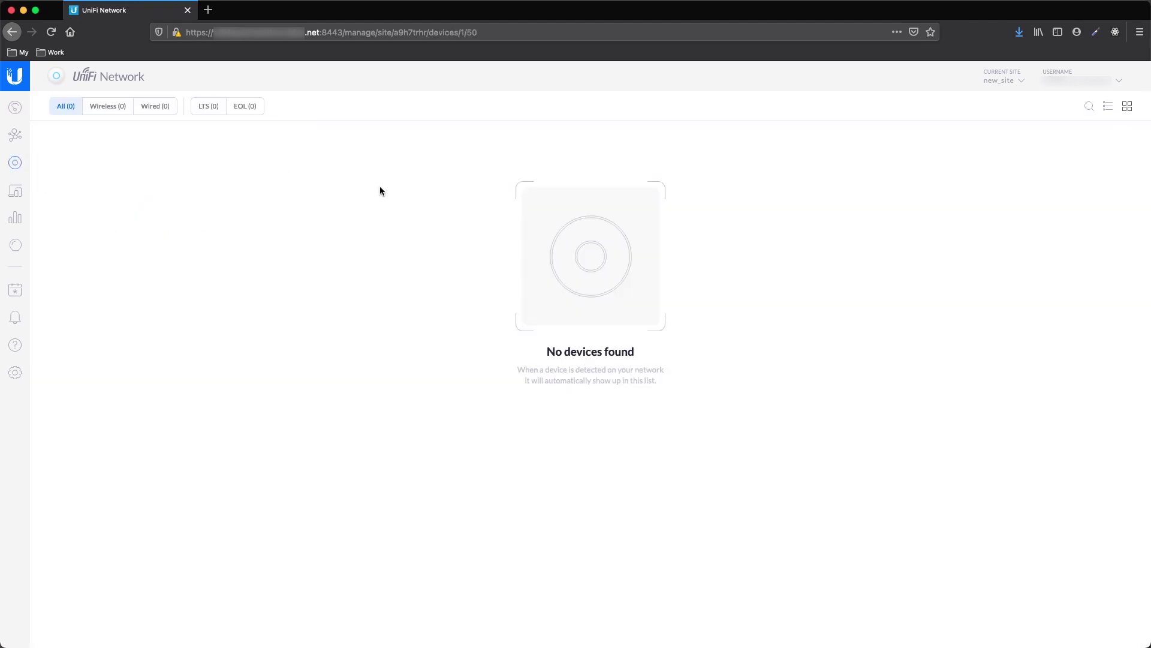
left_click(15, 373)
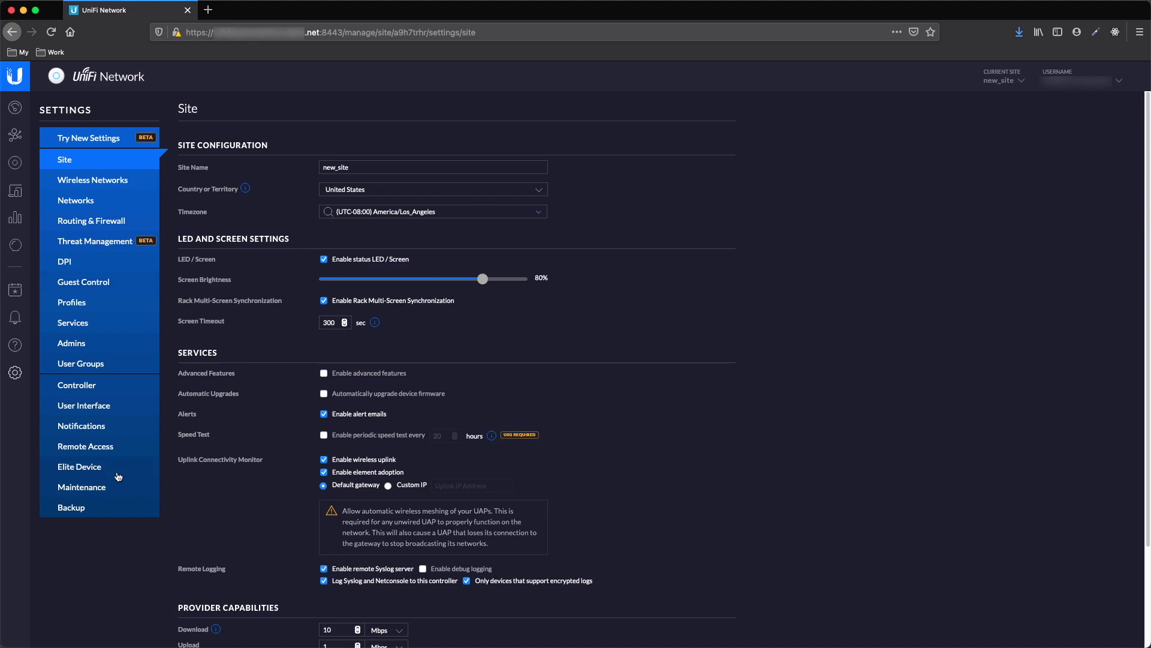
scroll(495, 474, "down", 3)
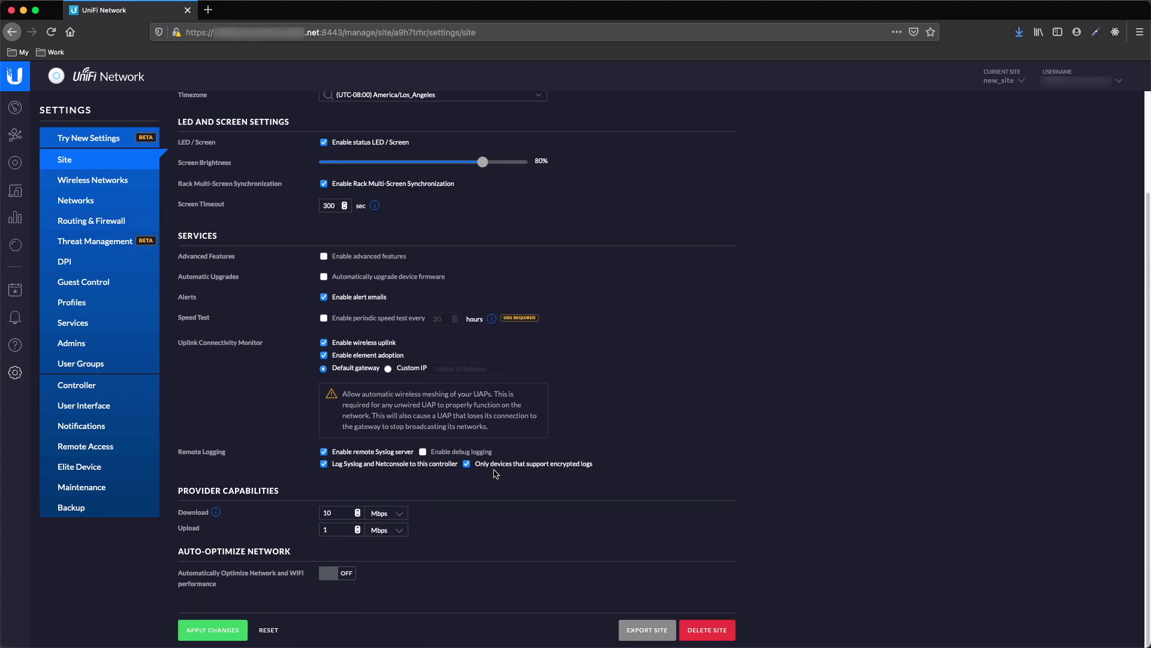
left_click(649, 631)
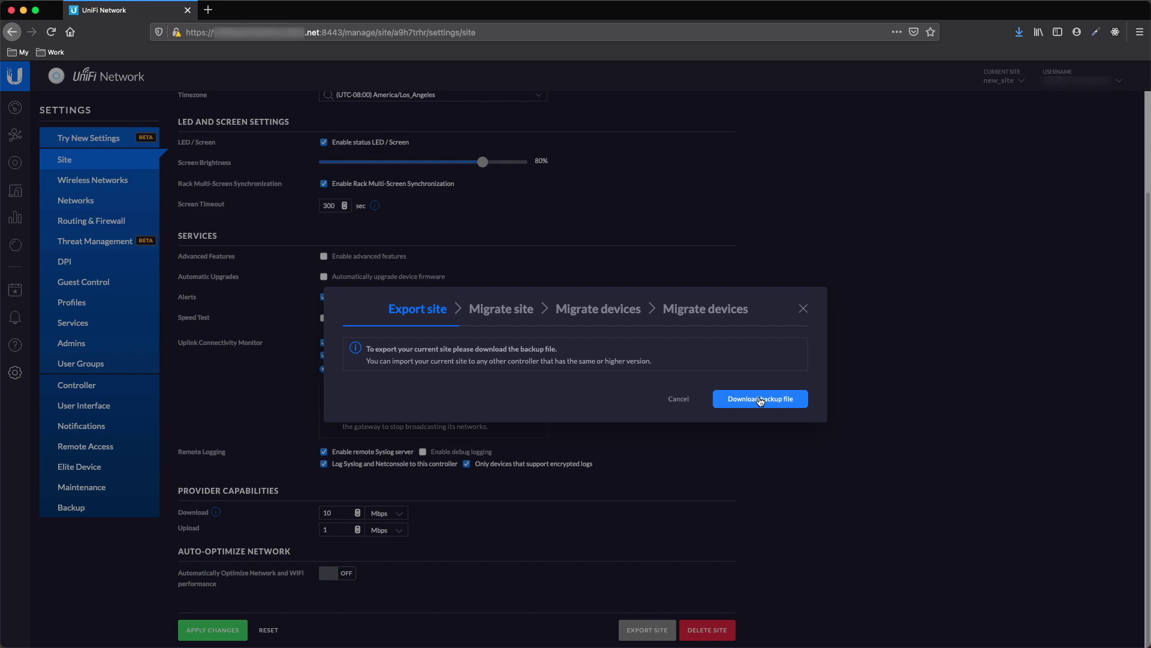
left_click(761, 400)
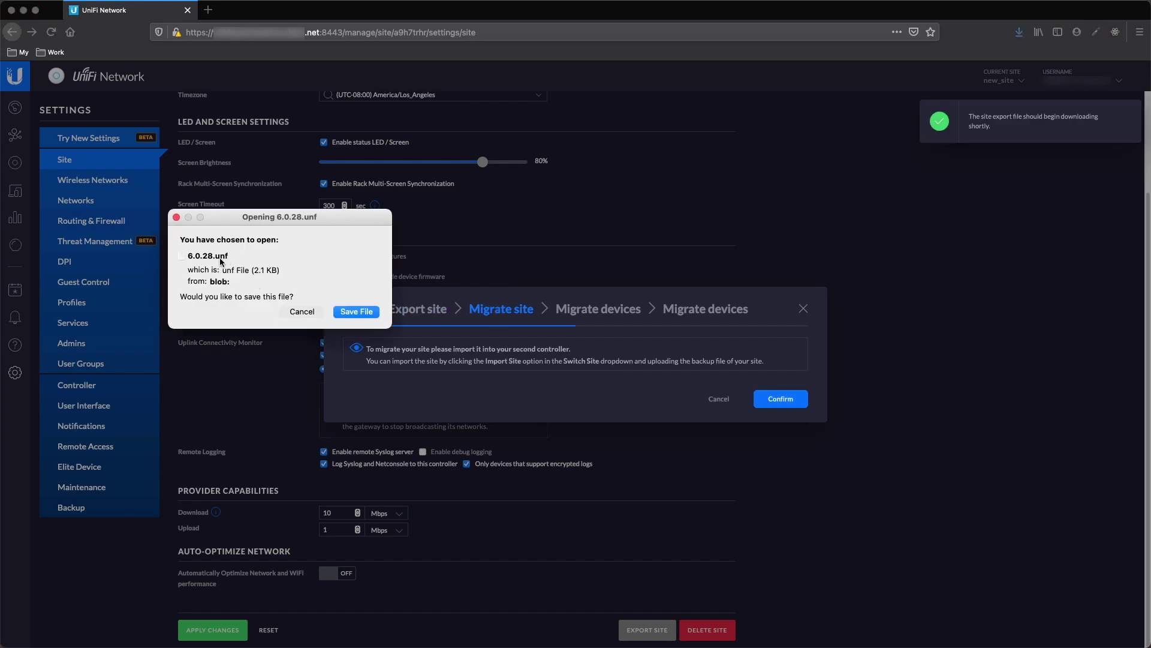
left_click(351, 312)
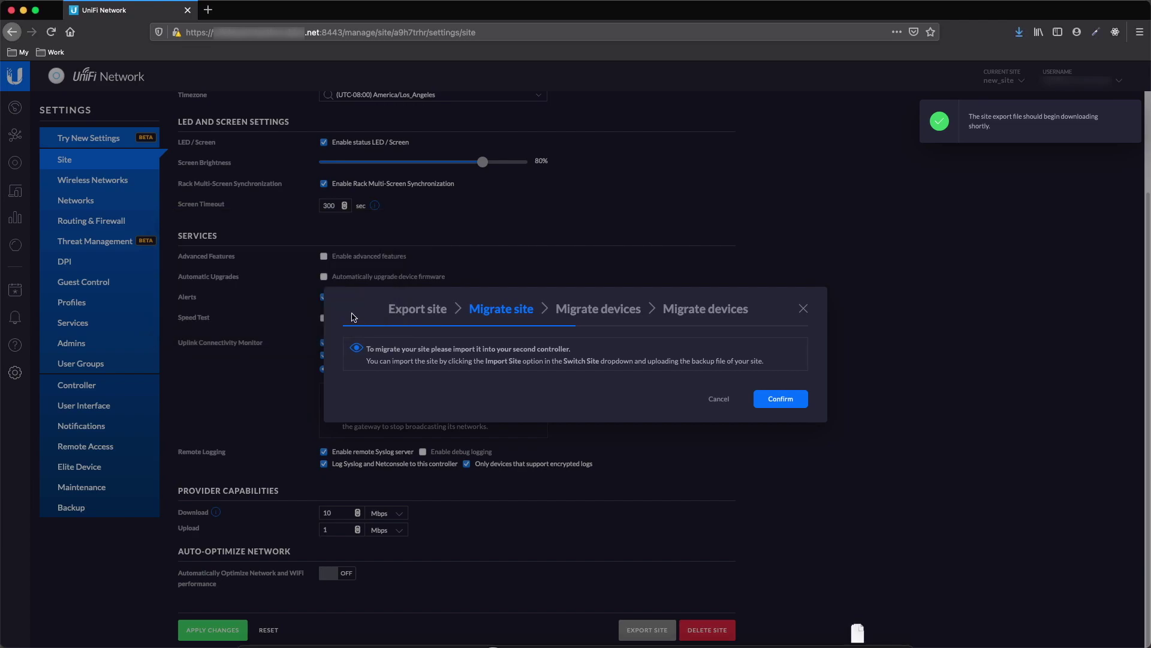
left_click(719, 399)
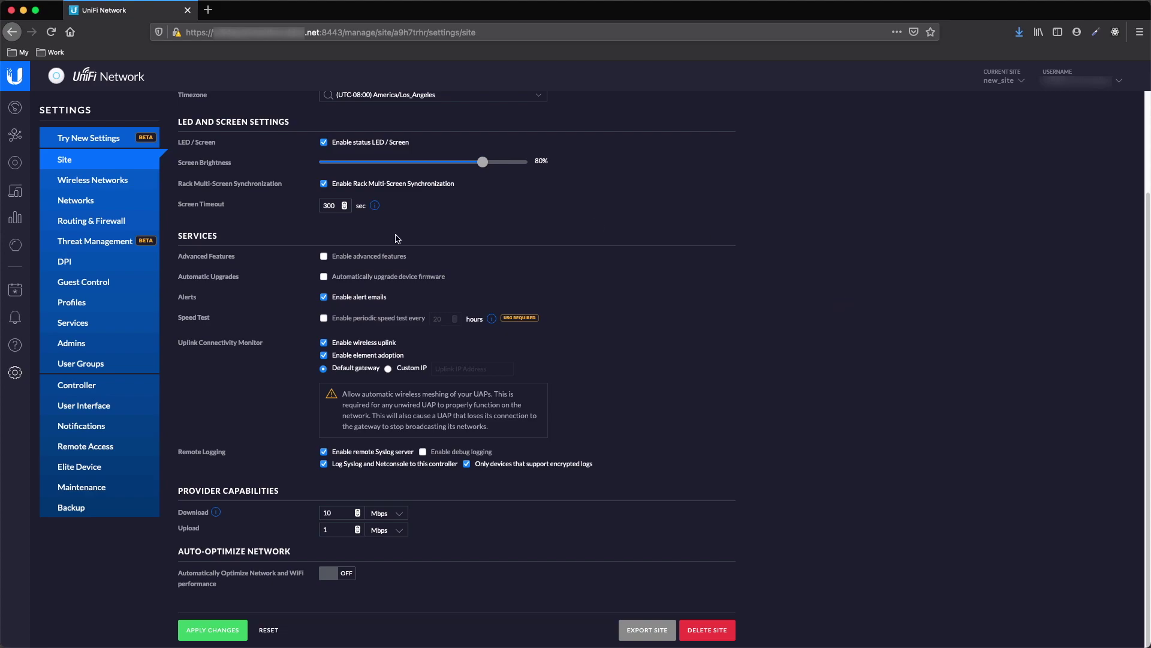
Import the backup 6.0.28.unf as a new site named test_site2
left_click(85, 162)
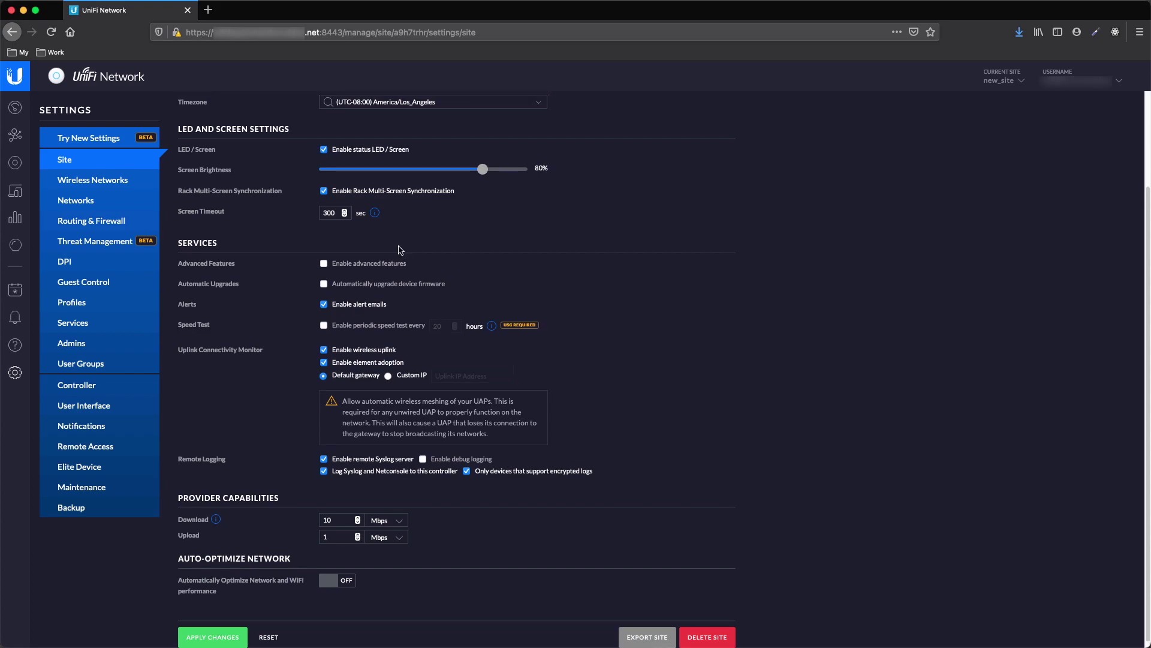
left_click(1011, 85)
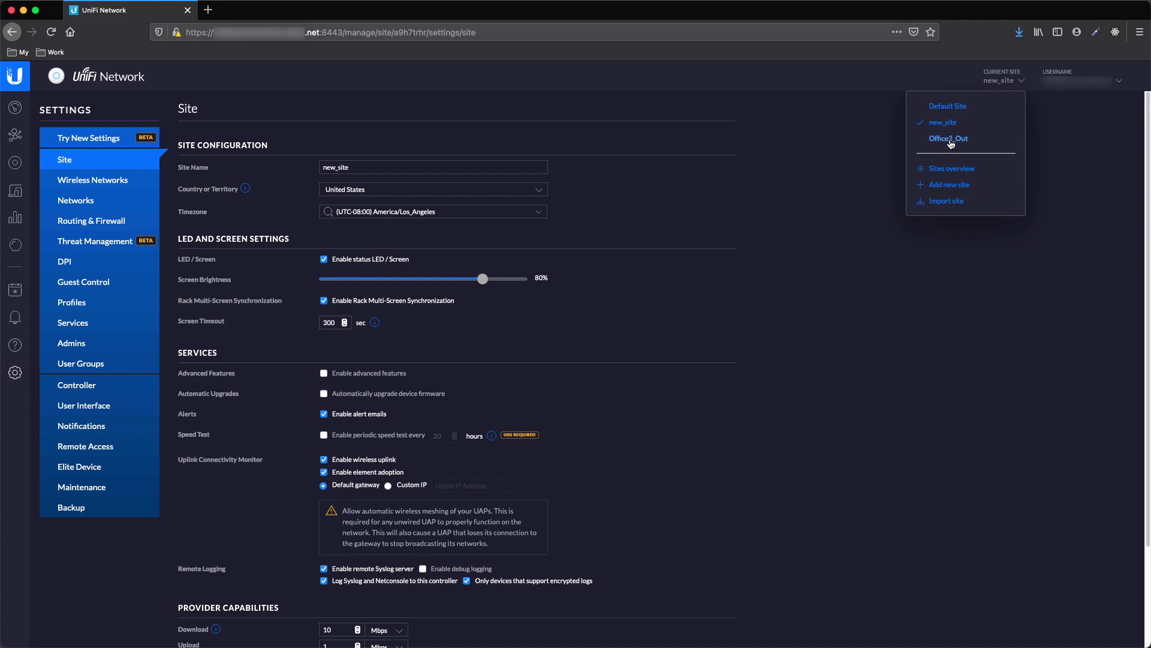
left_click(945, 201)
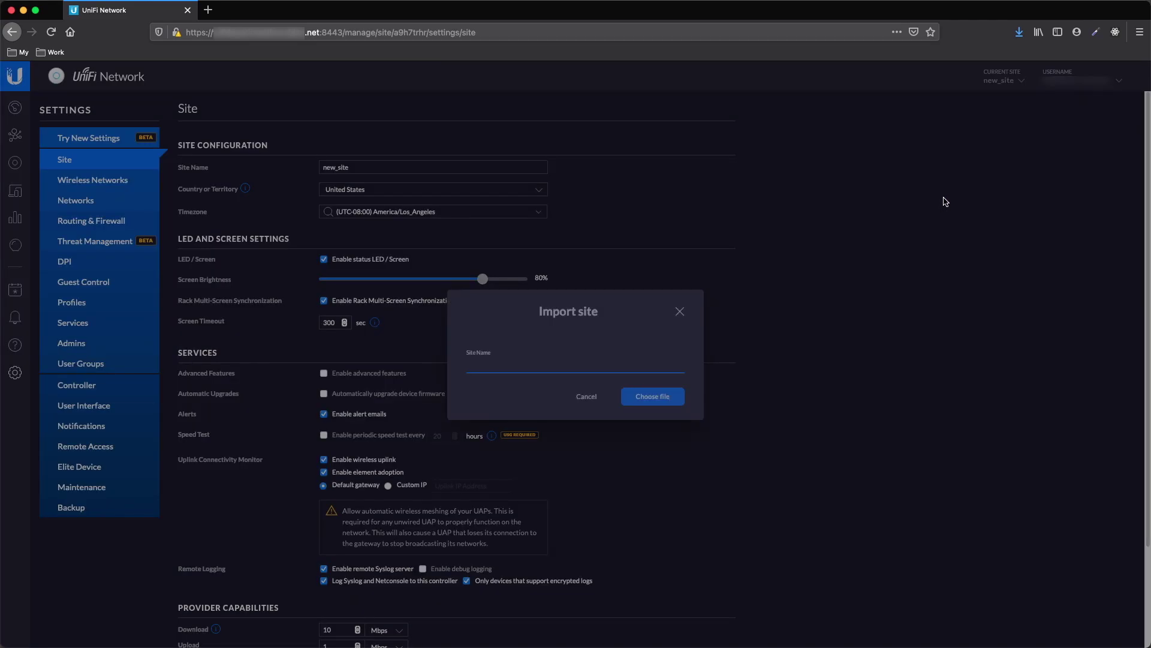
type("test_site2")
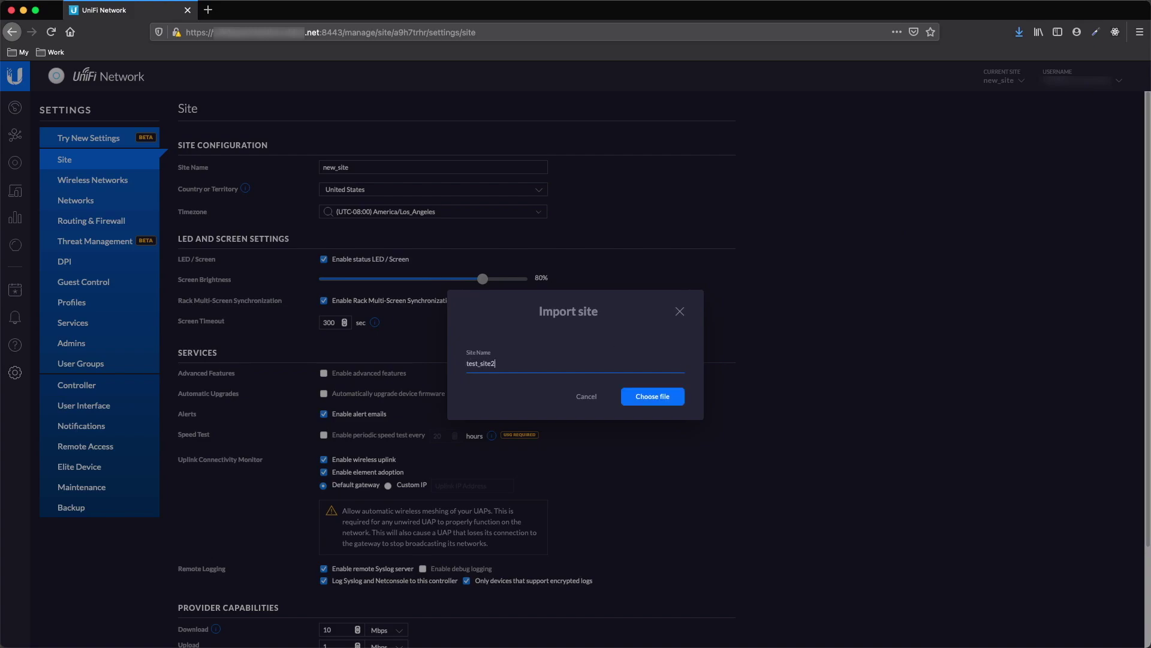
left_click(659, 402)
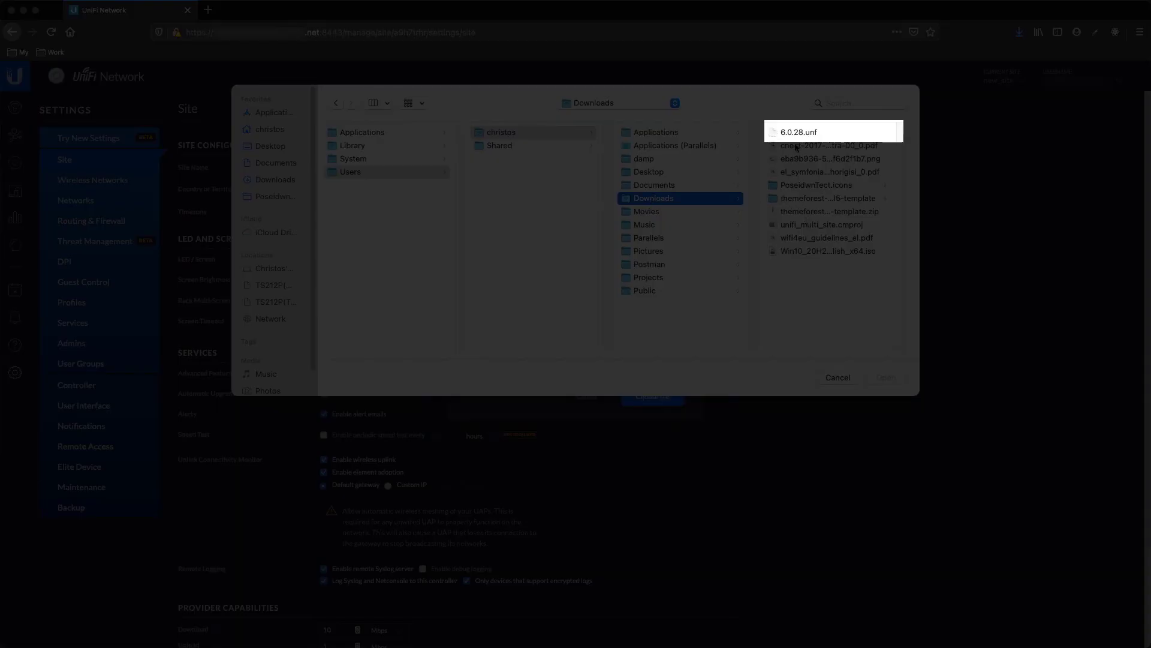
double_click(798, 132)
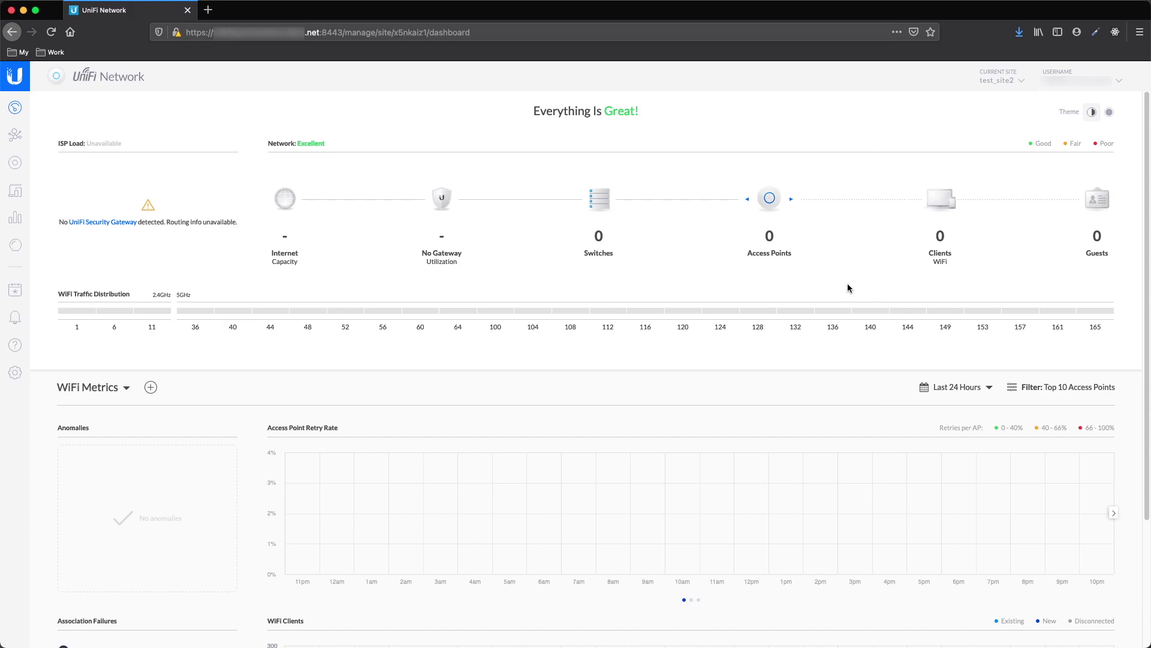
Delete the test_site2 site from Settings > Site, confirm, and check the remaining sites
left_click(1014, 87)
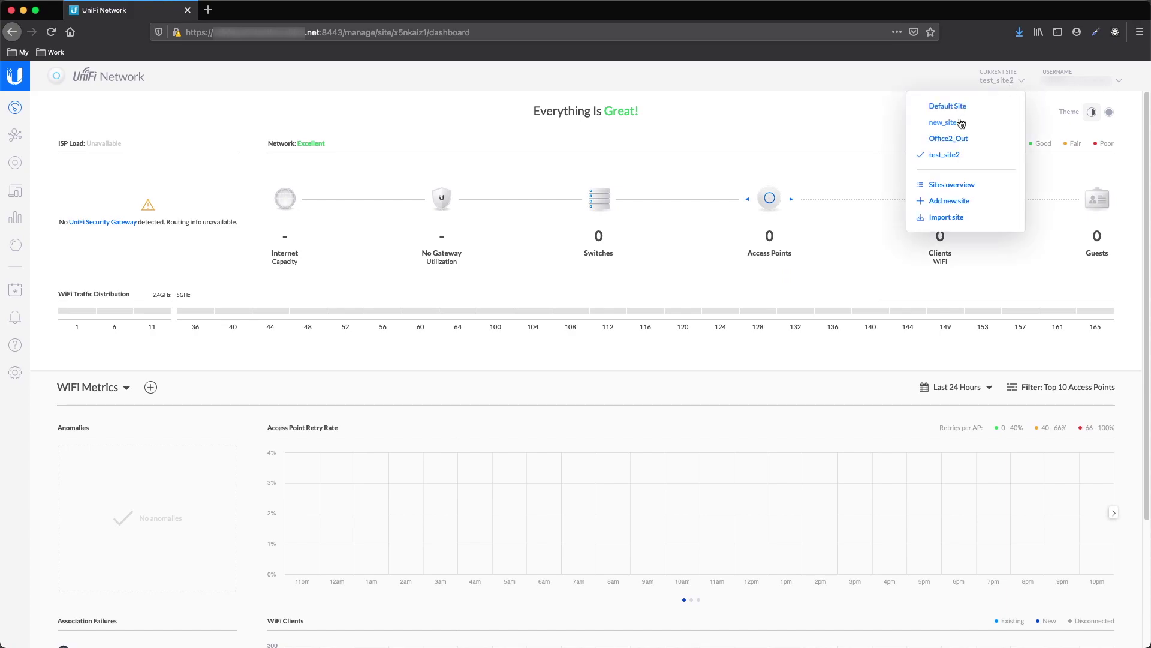
left_click(951, 155)
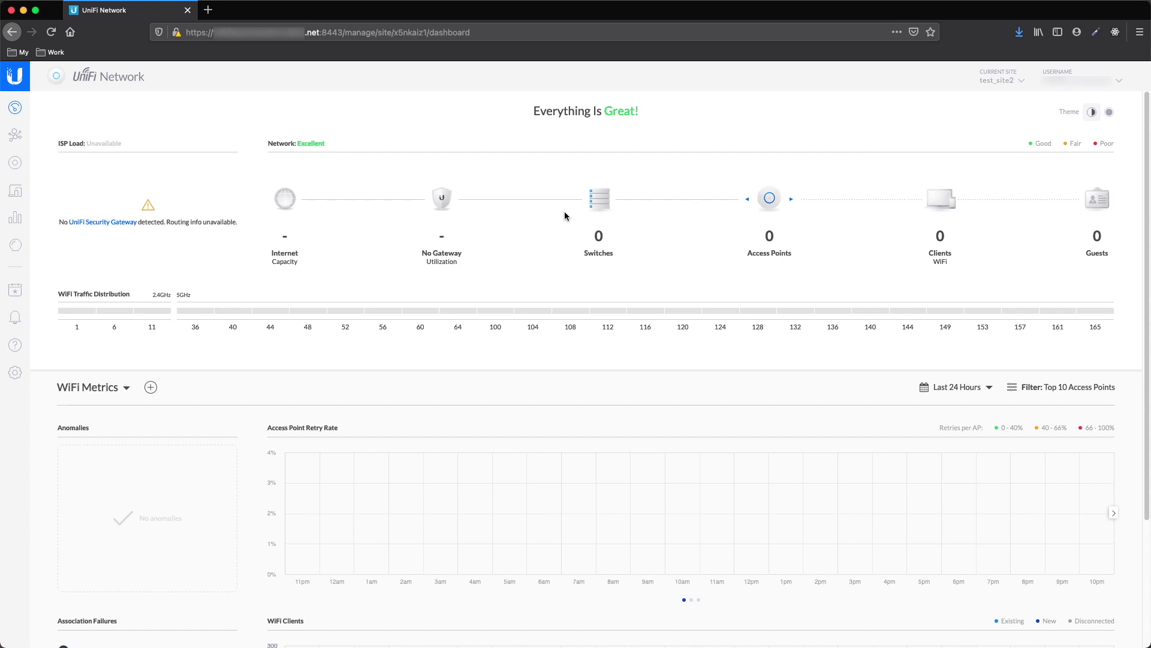
left_click(15, 373)
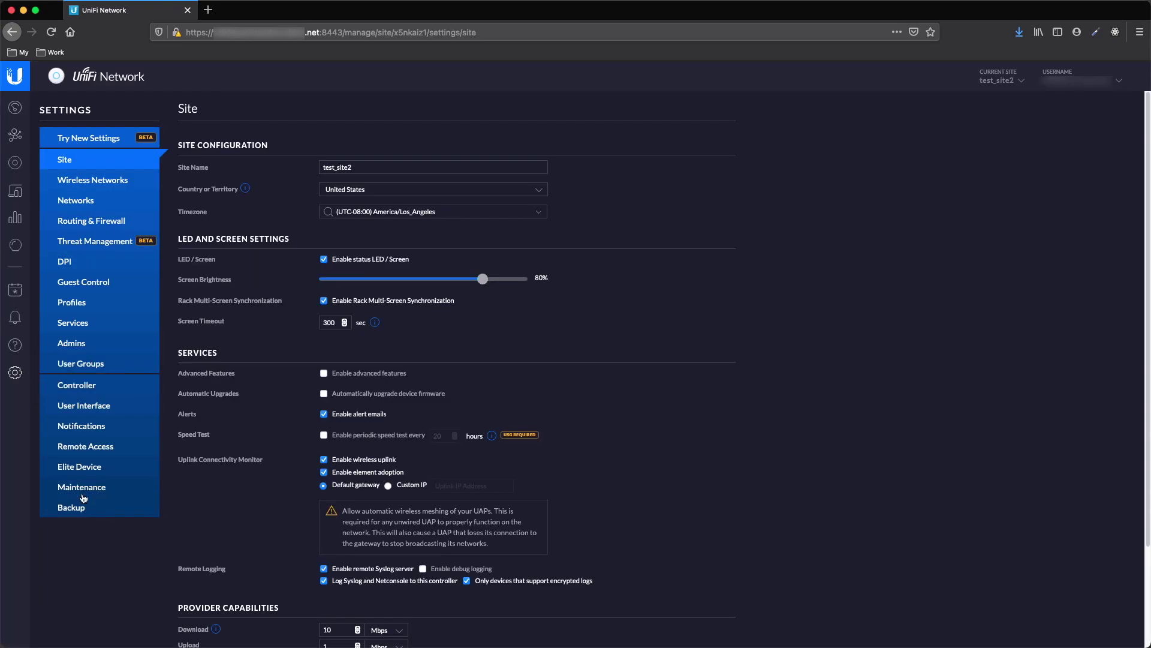
scroll(478, 354, "down", 3)
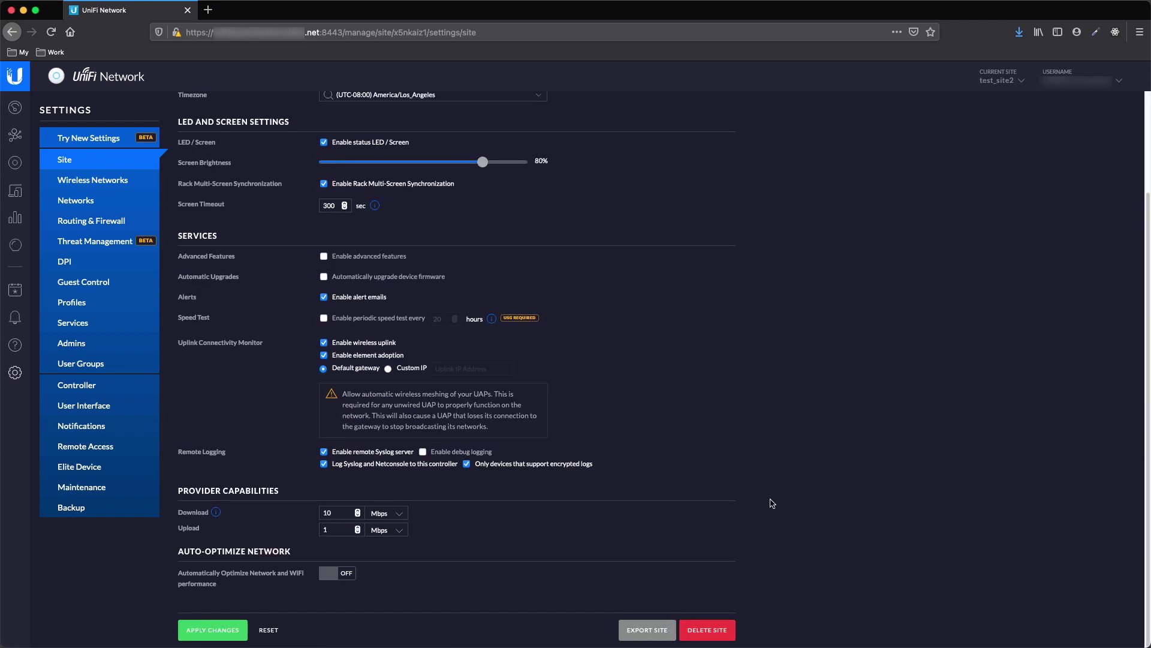
left_click(723, 629)
left_click(735, 385)
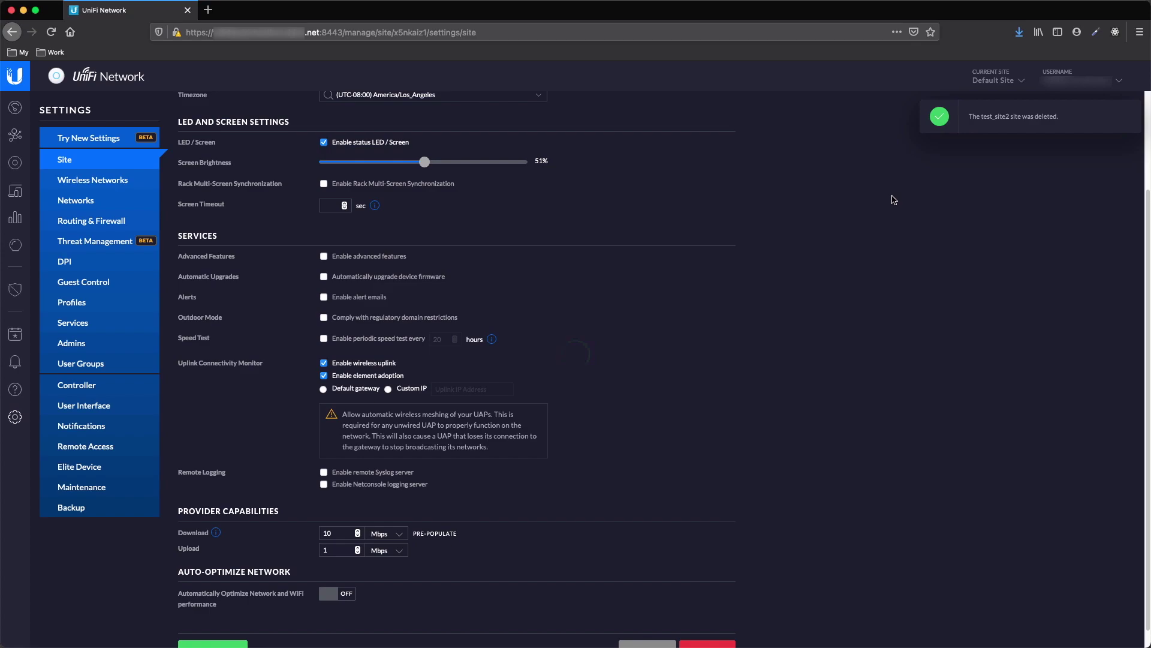
left_click(1004, 84)
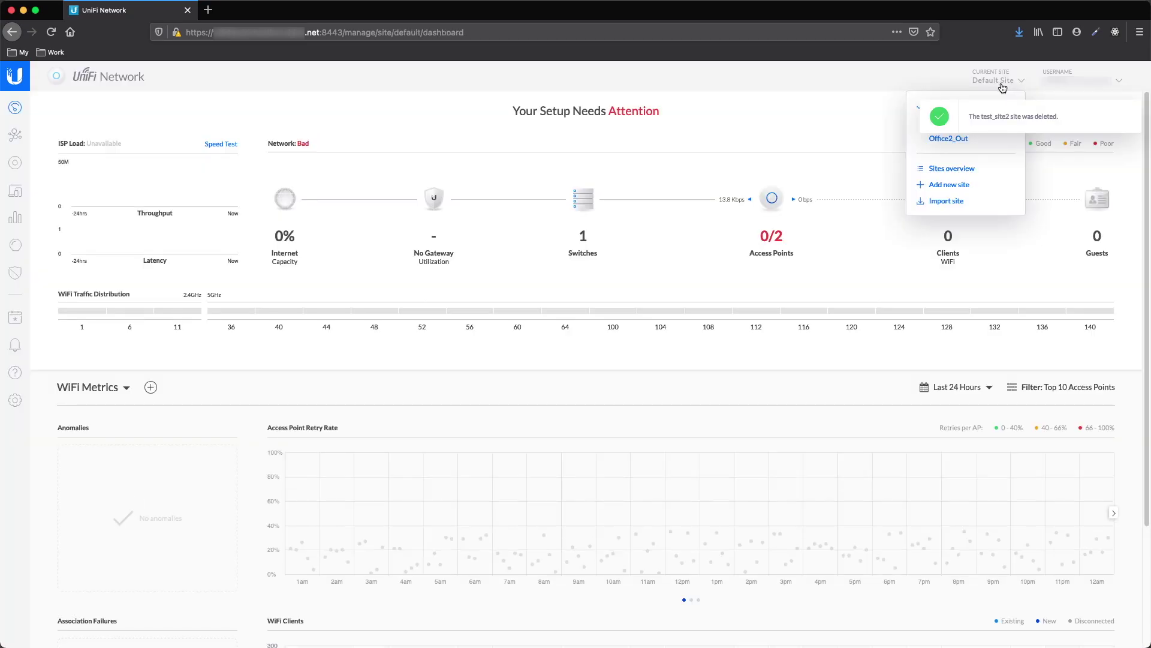
Dismiss the deletion notice, switch to new_site and open its site settings
left_click(1129, 114)
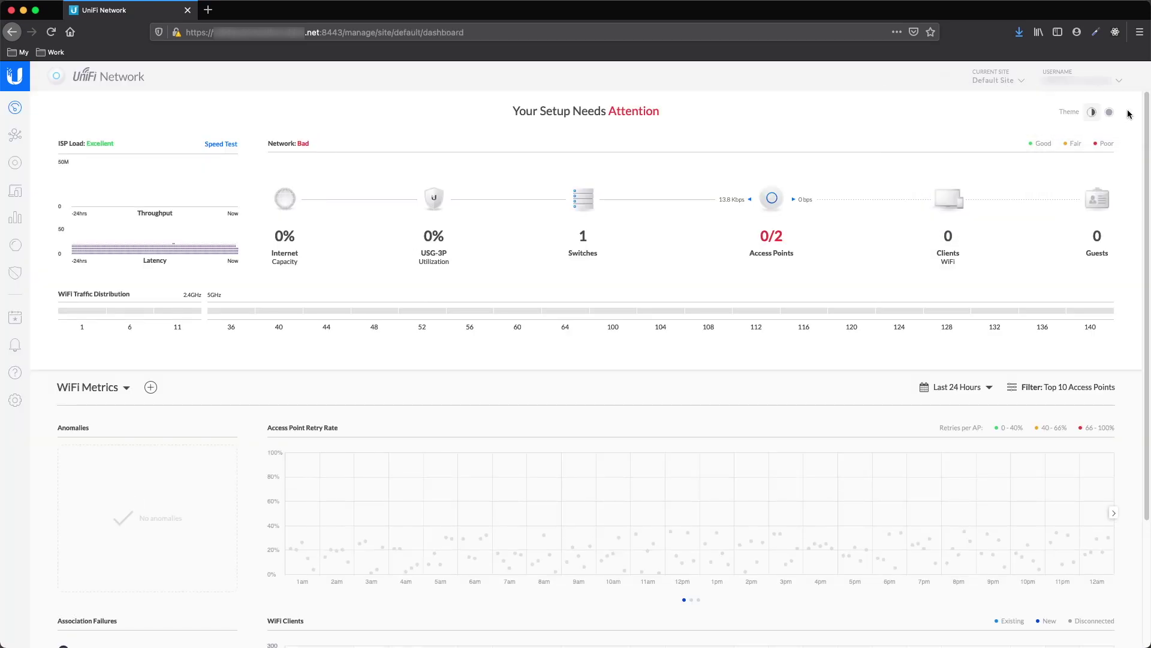
left_click(1000, 84)
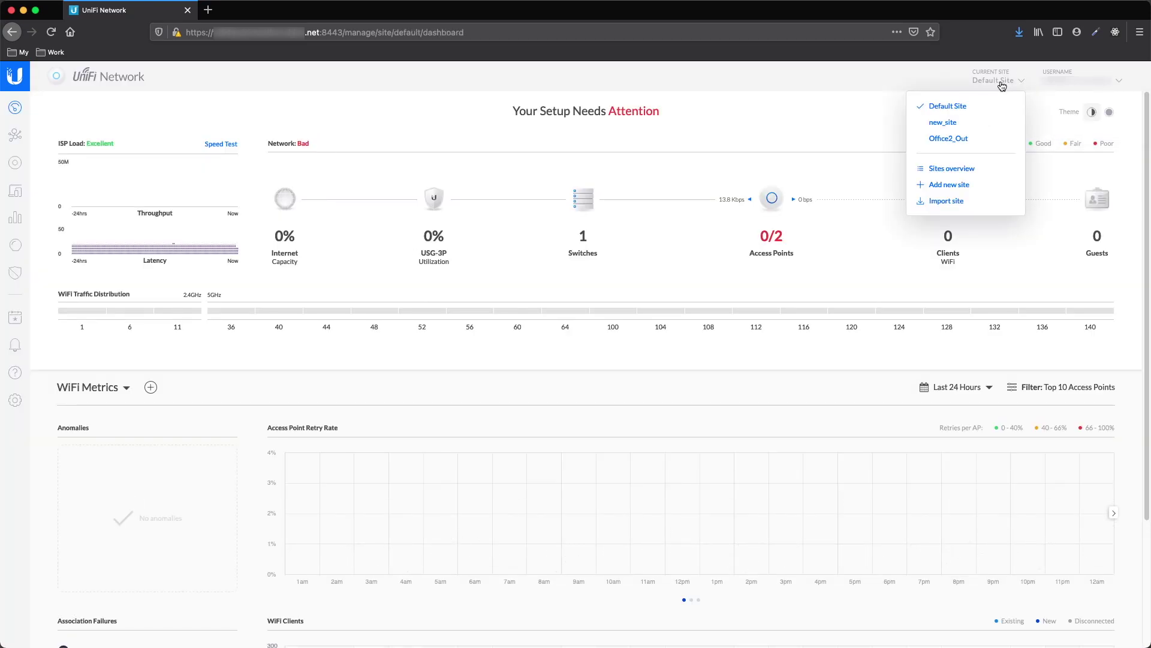
left_click(944, 123)
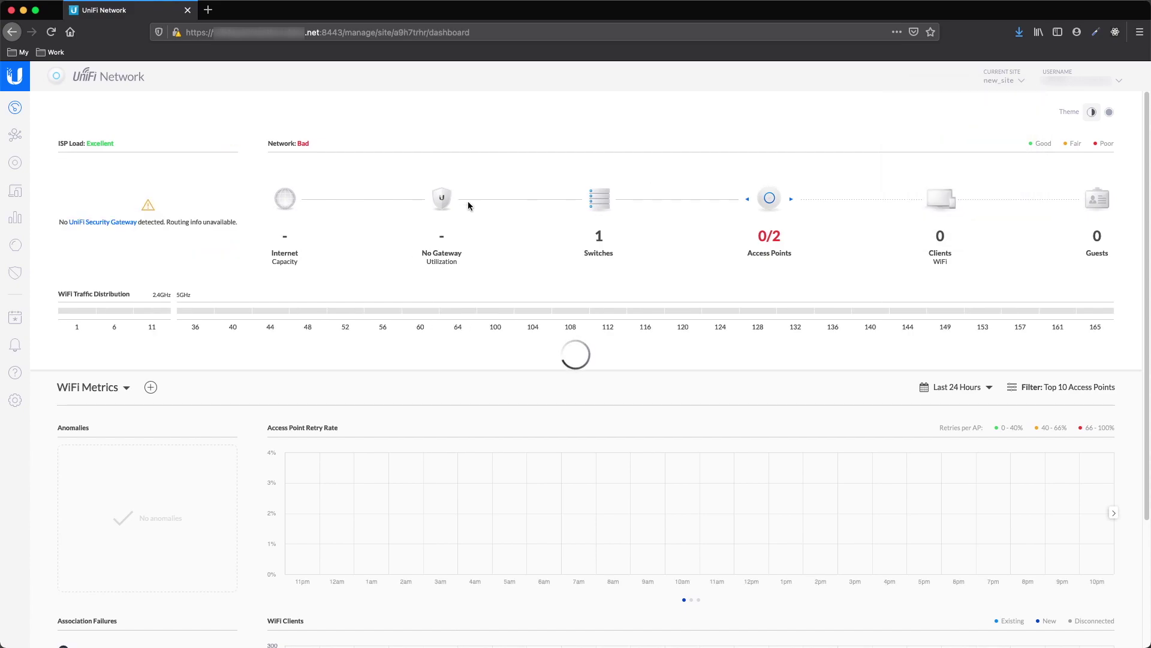
left_click(15, 372)
Rename the site to warehouse, apply it, open its Devices list, and launch Terminal
double_click(365, 169)
type("warehouse")
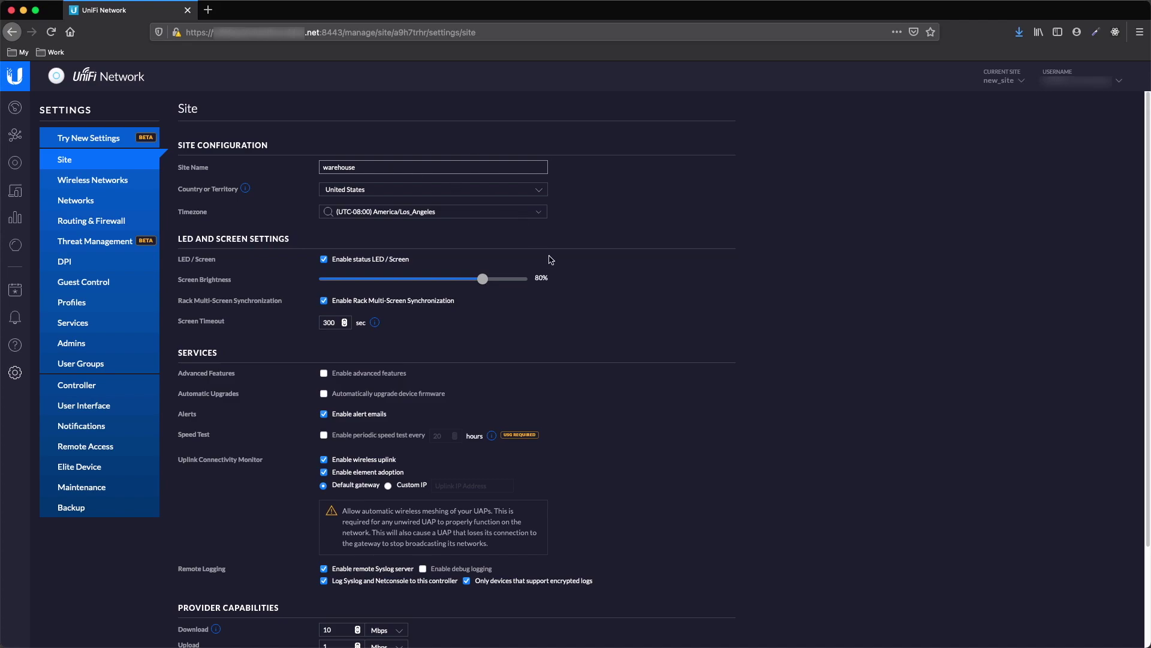
scroll(603, 315, "down", 3)
left_click(207, 635)
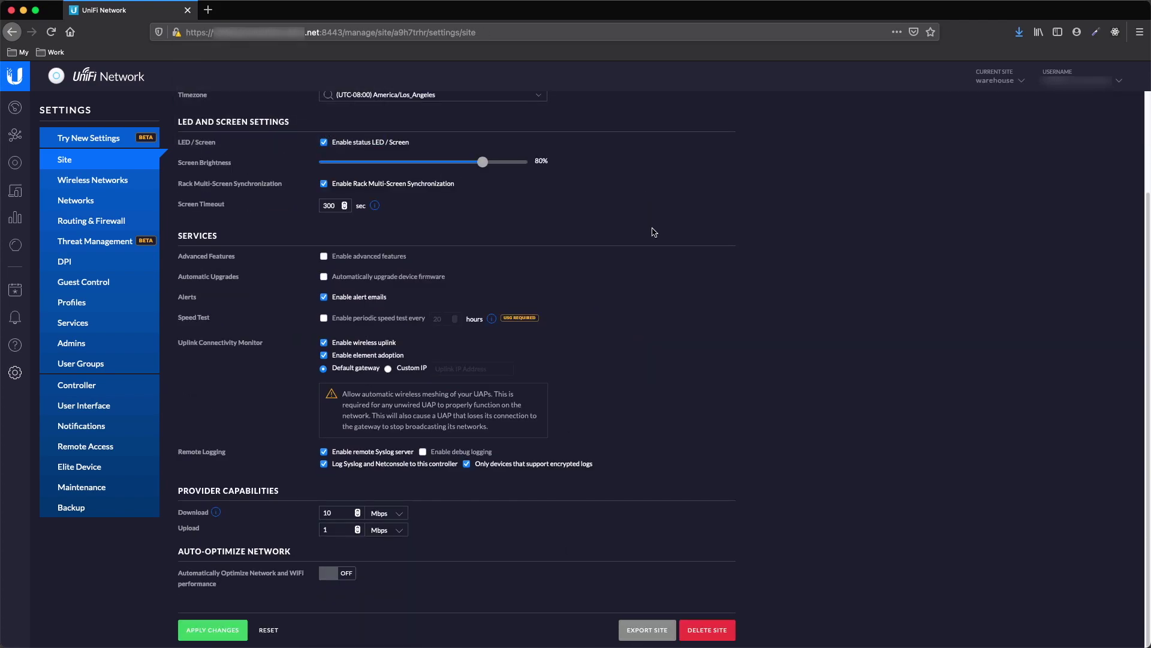
scroll(654, 232, "up", 3)
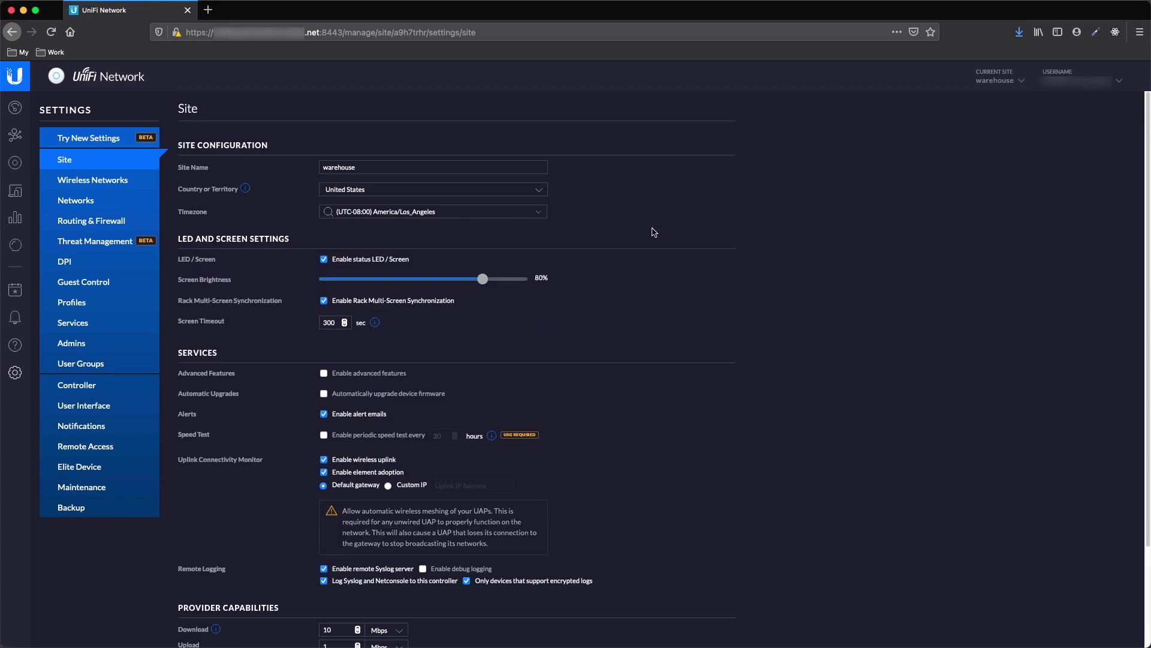
left_click(15, 162)
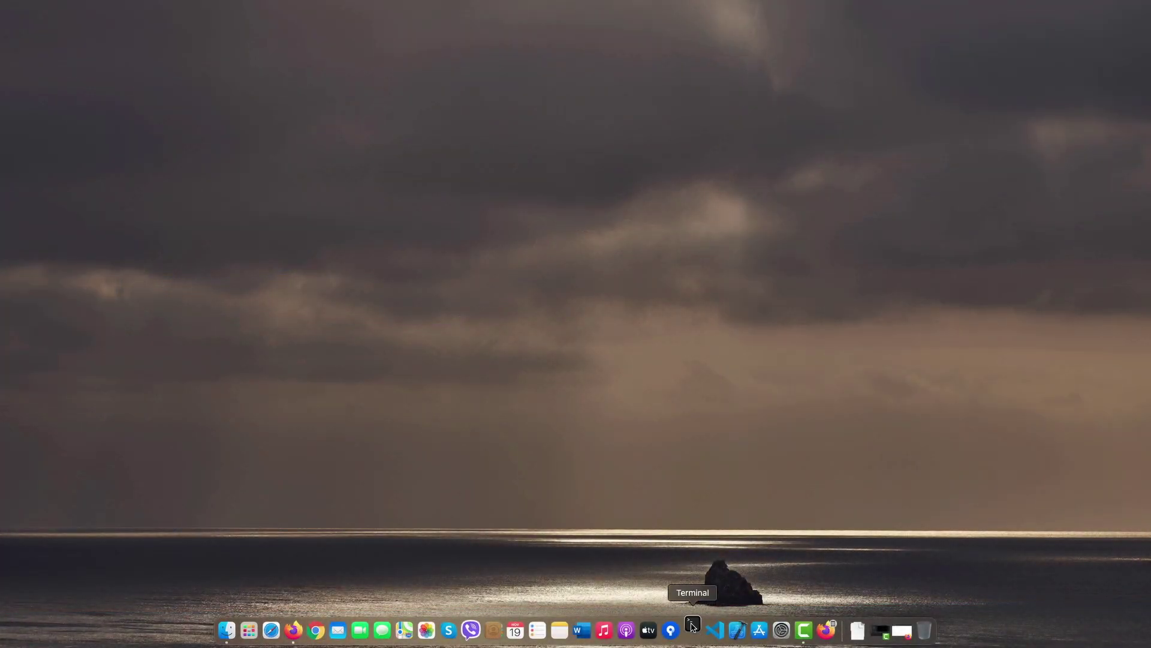
left_click(692, 626)
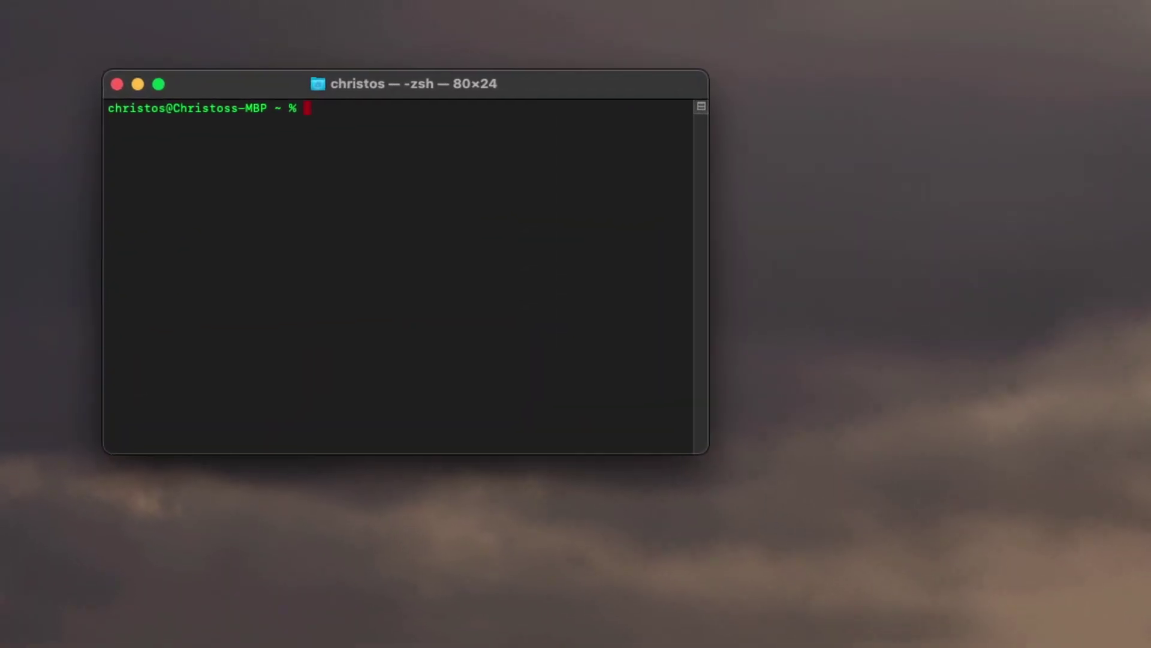
type("ssh ubnt")
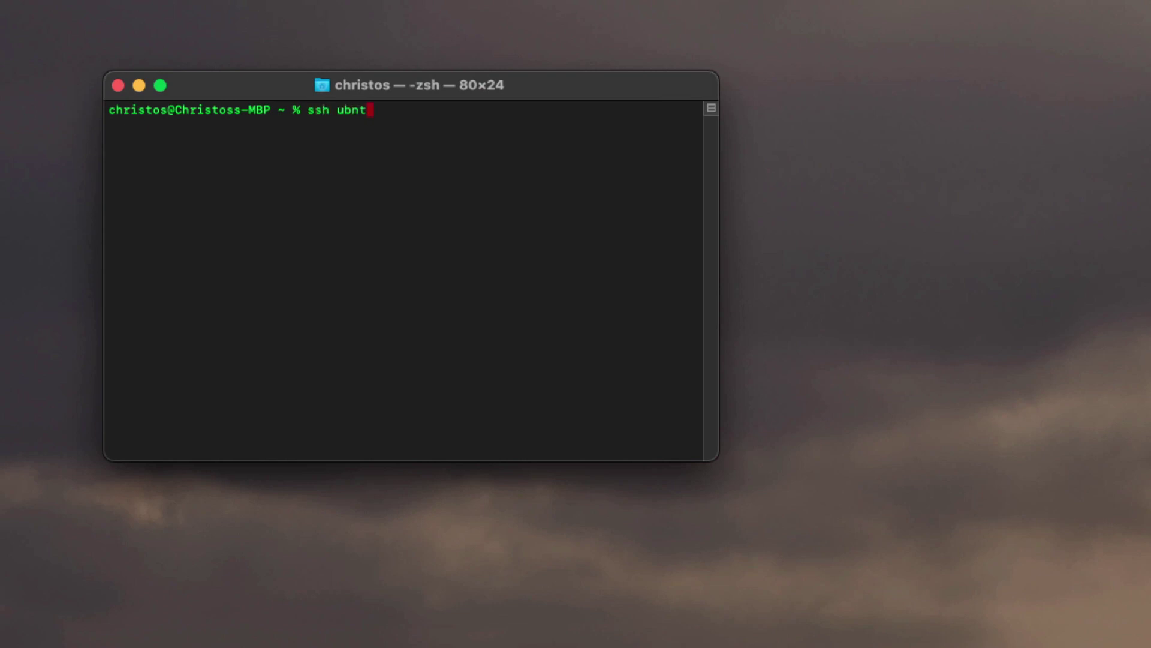
type("@192.168.1.1")
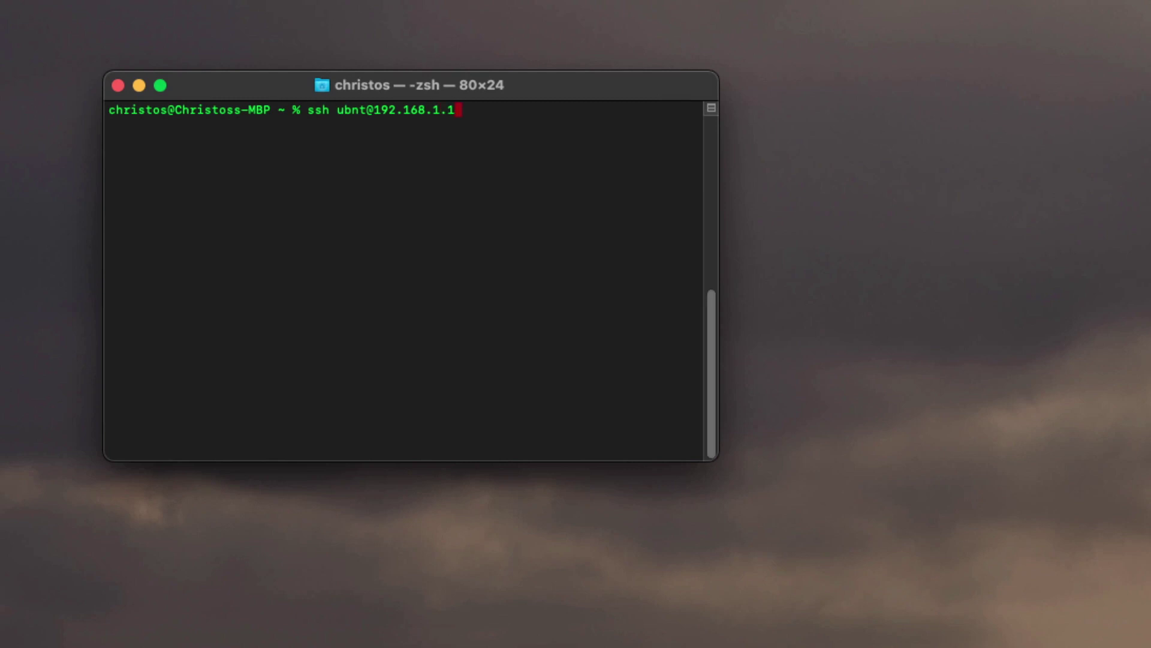
key("Return")
type("yes")
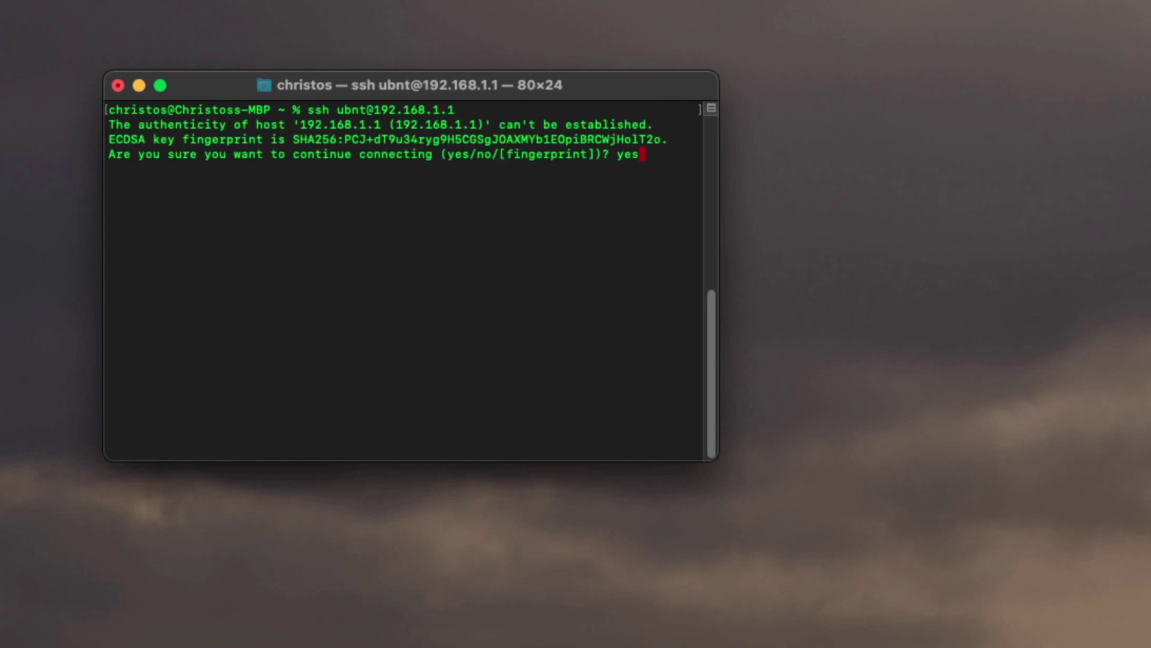
key("Return")
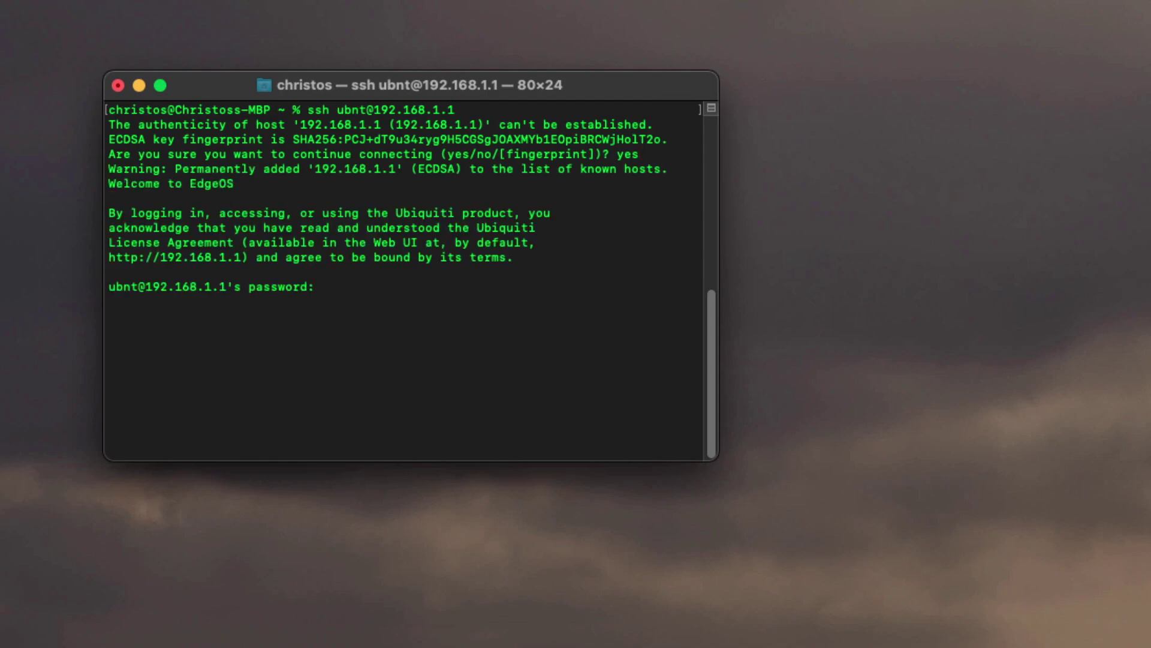
key("Return")
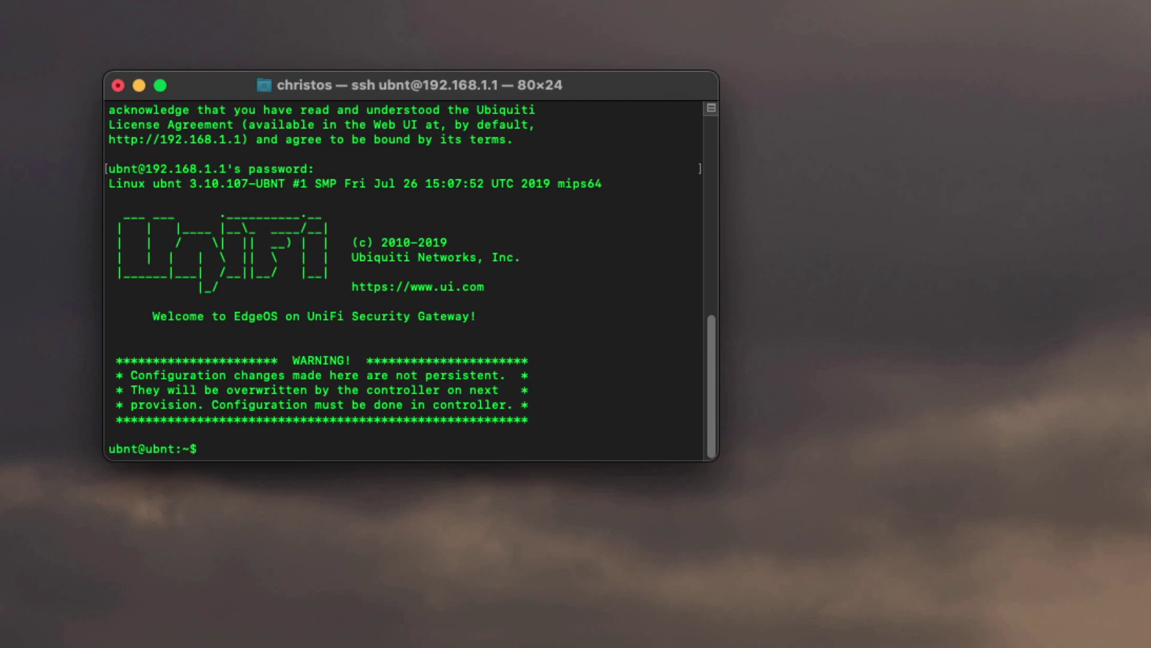
List the available device commands with help and enlarge the Terminal window
type("help")
key("Return")
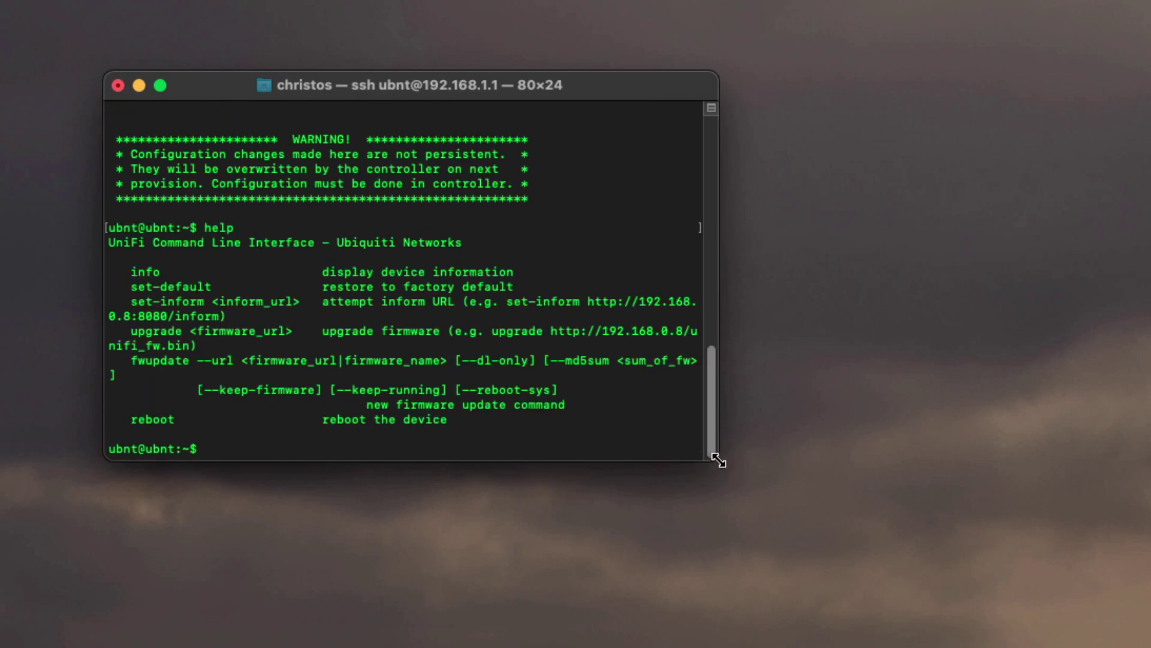
left_click_drag(717, 460, 859, 532)
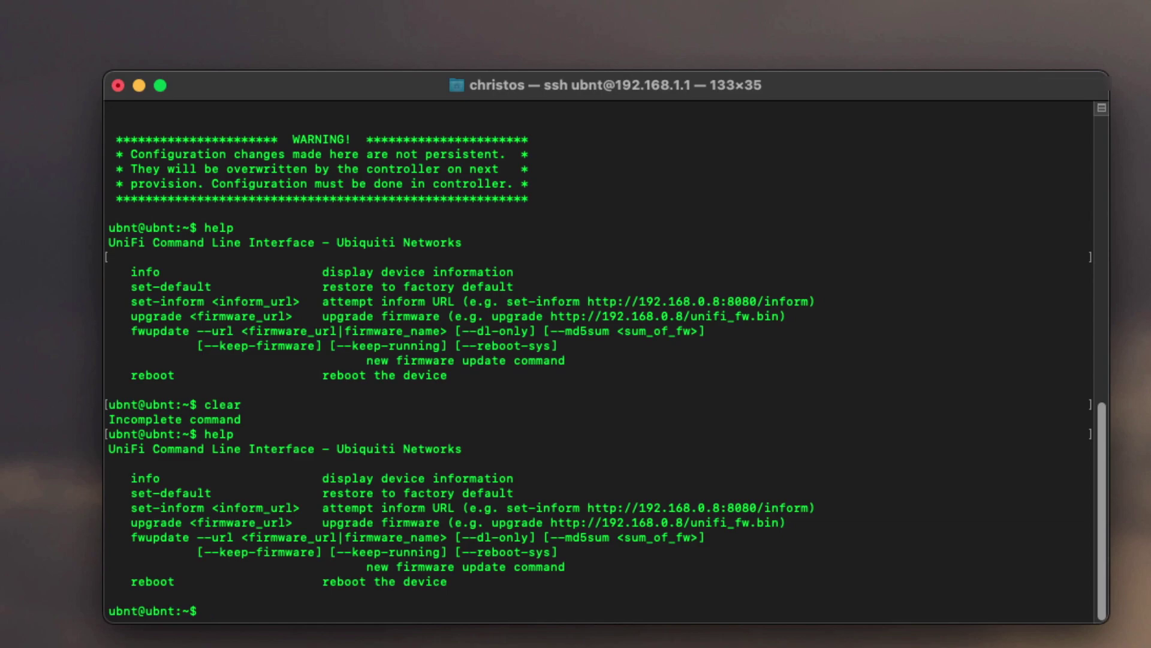
Run set-inform with the pasted controller address plus :8080/inform
type("set")
key("BackSpace")
type("-inform")
right_click(316, 610)
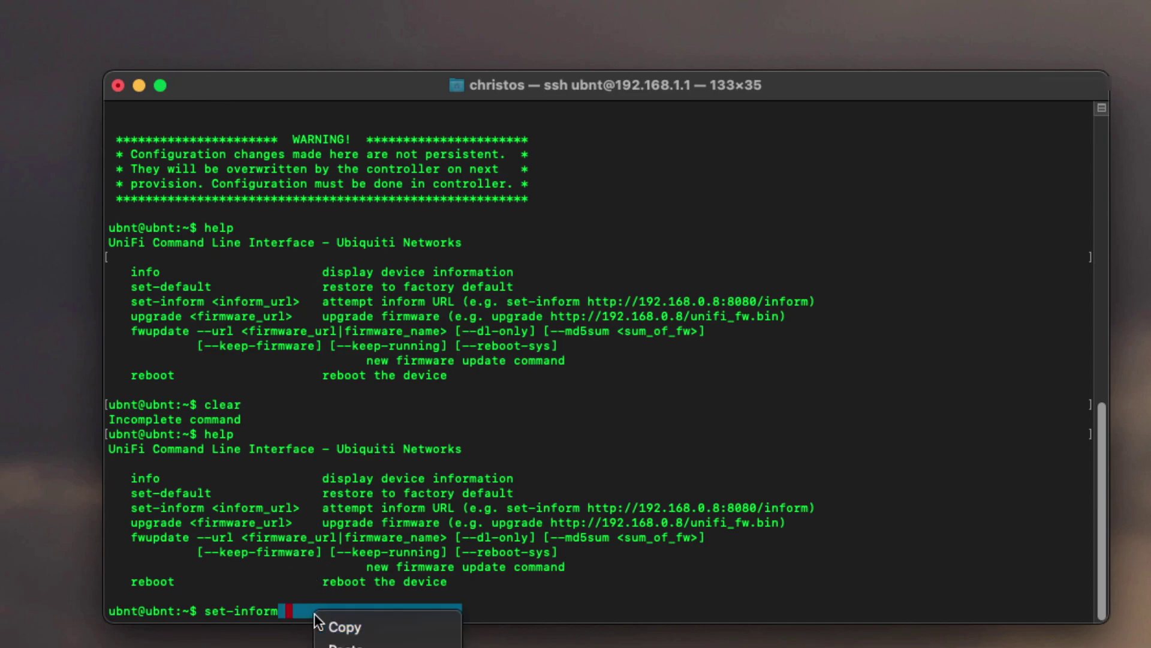
left_click(339, 637)
type(":80")
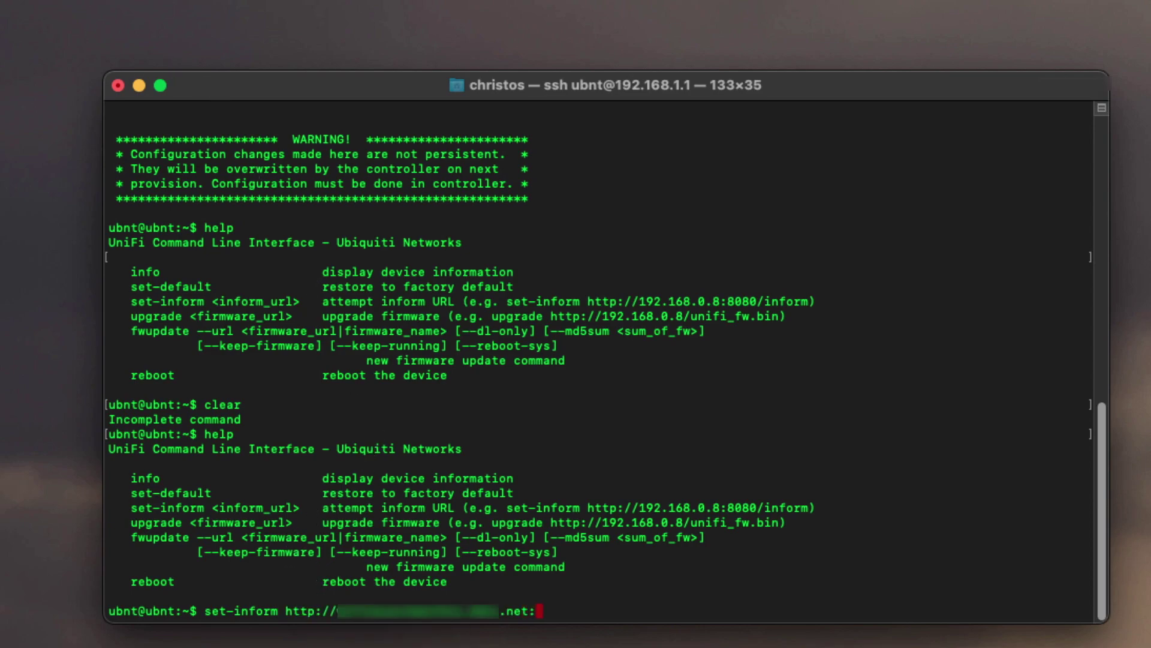
type("80/inform")
key("Return")
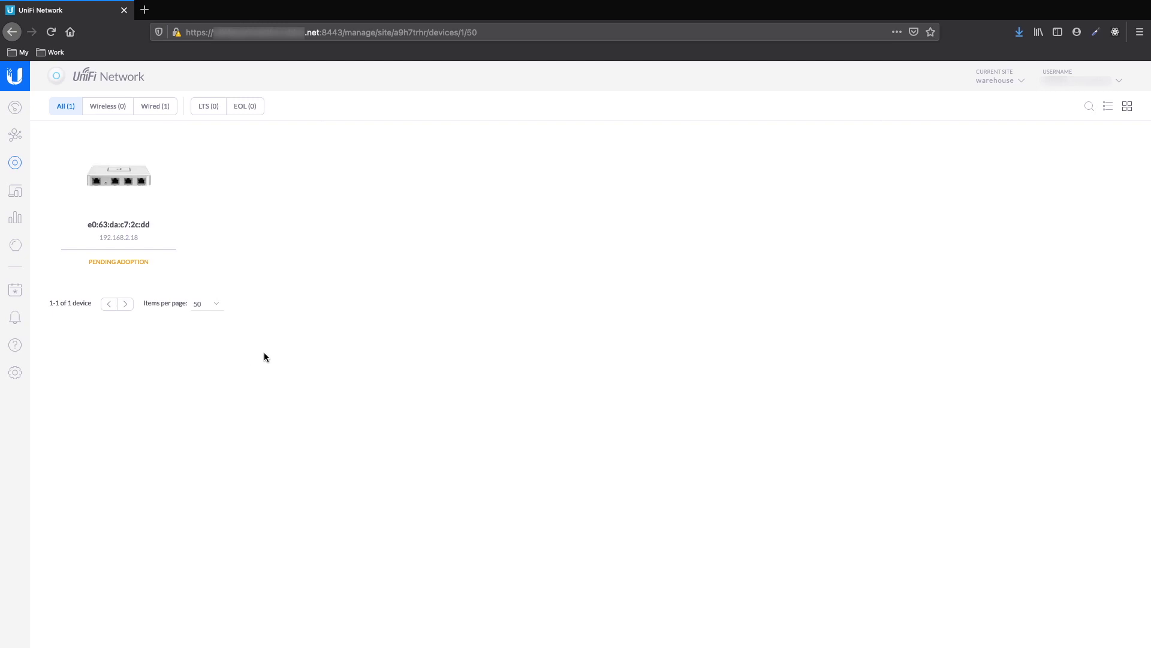
Adopt the pending USG-3P gateway into the warehouse site
left_click(122, 178)
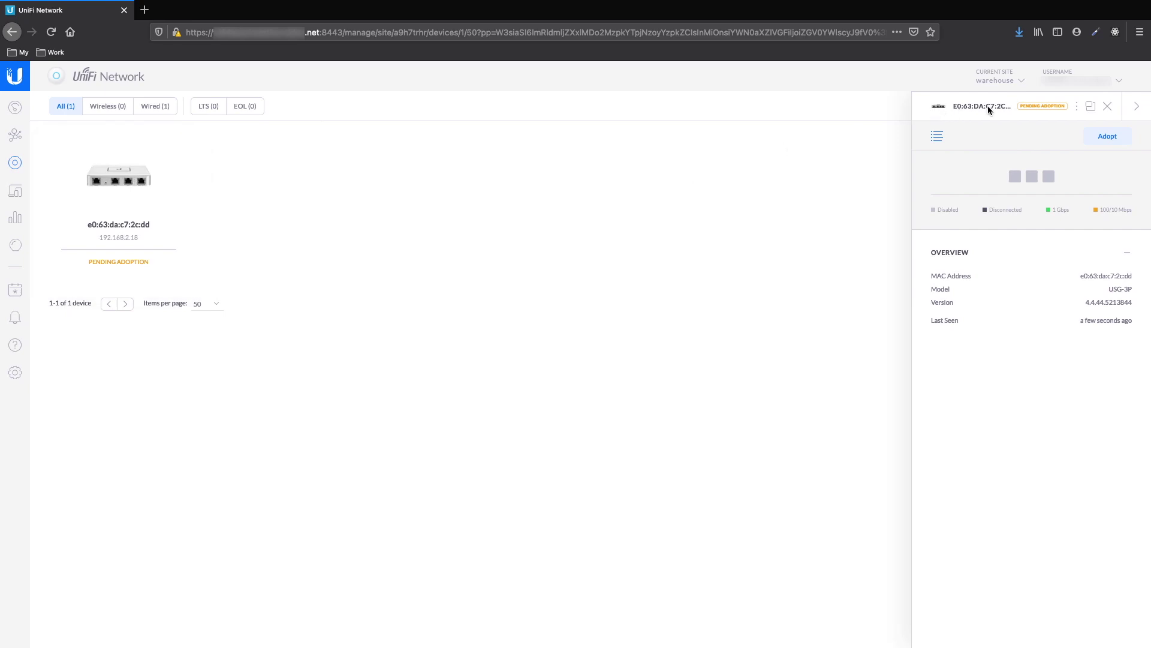
left_click(1110, 138)
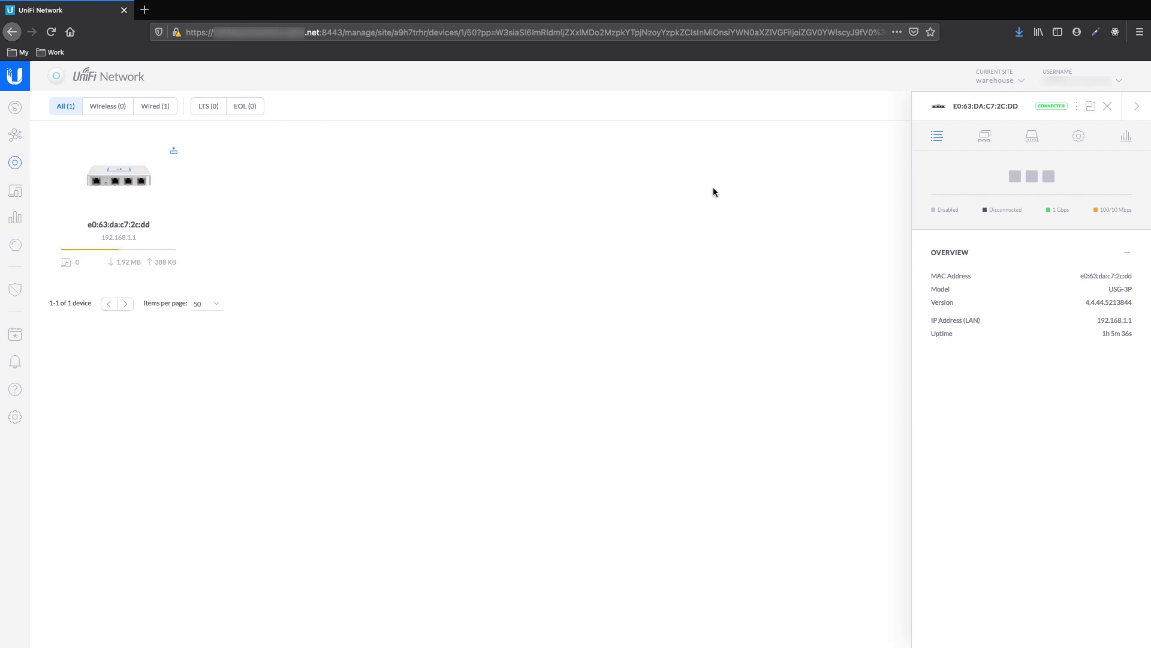
key("Escape")
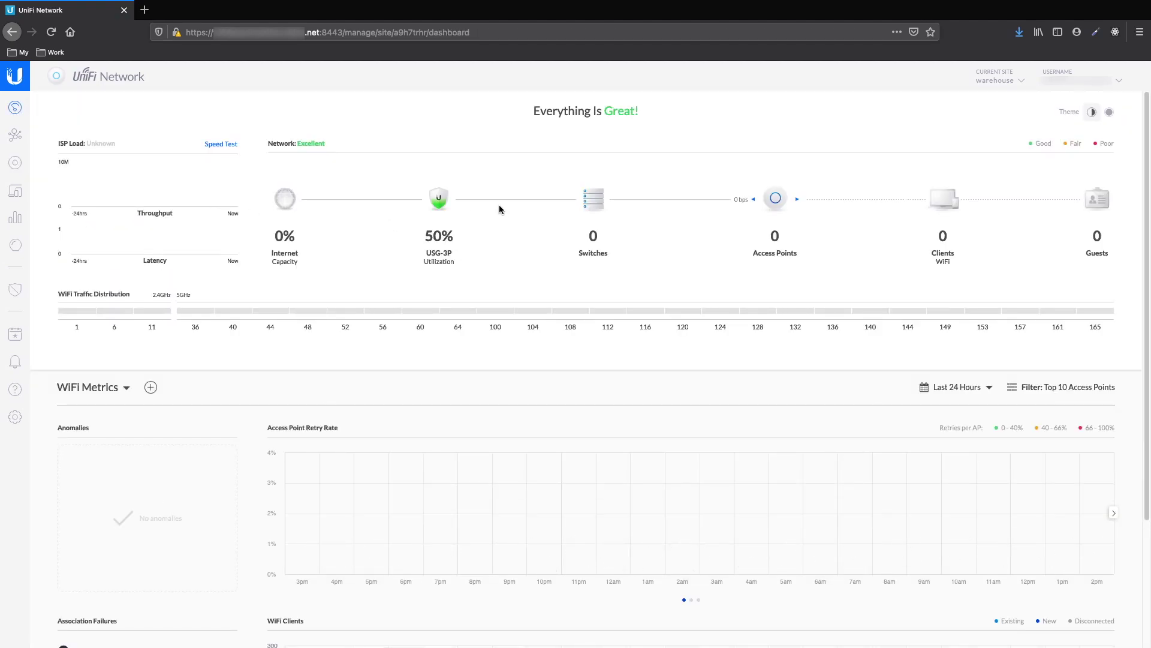
From Devices, confirm a firmware upgrade of the USG-3P:2cdd to 4.4.51.5287926
left_click(15, 163)
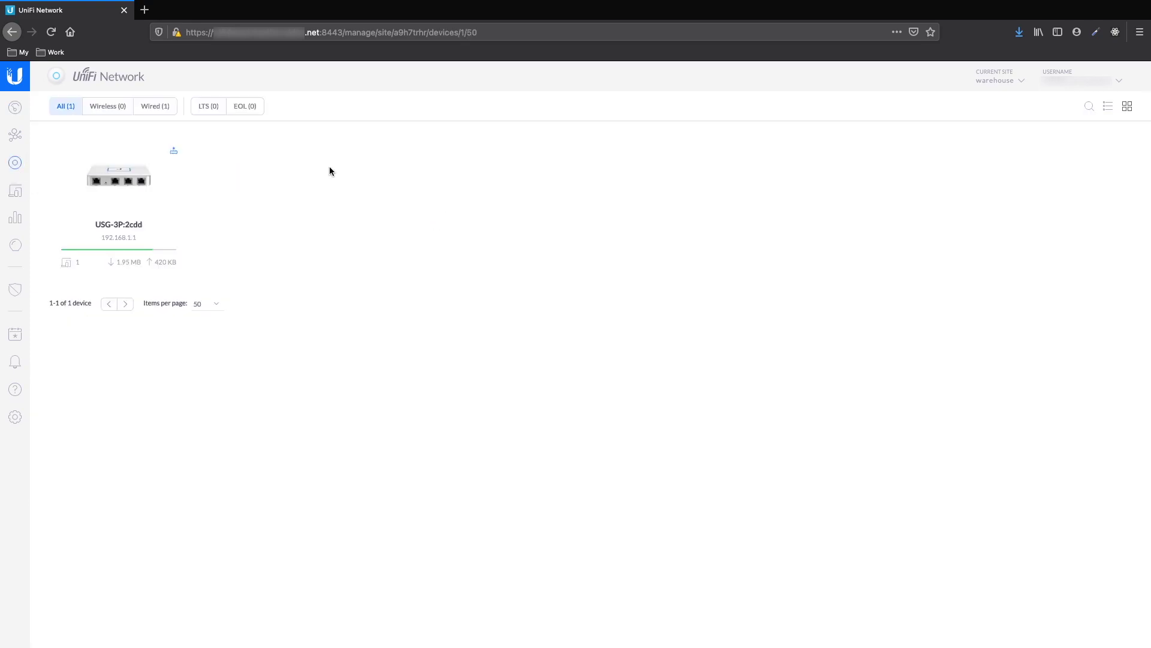
left_click(155, 185)
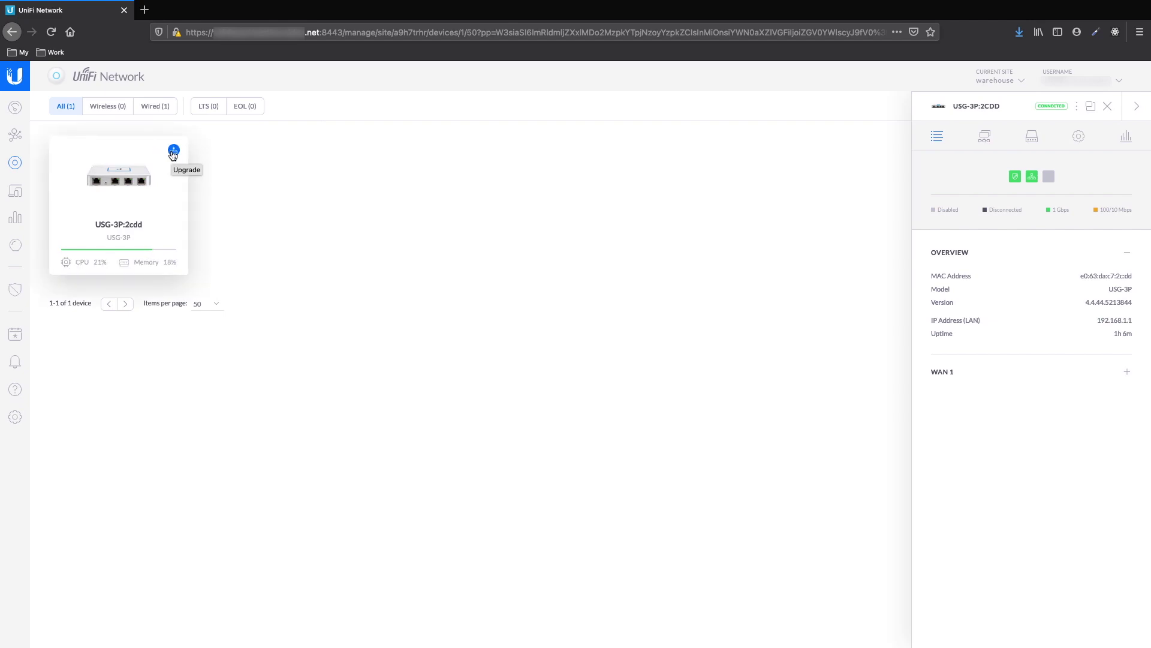
left_click(173, 151)
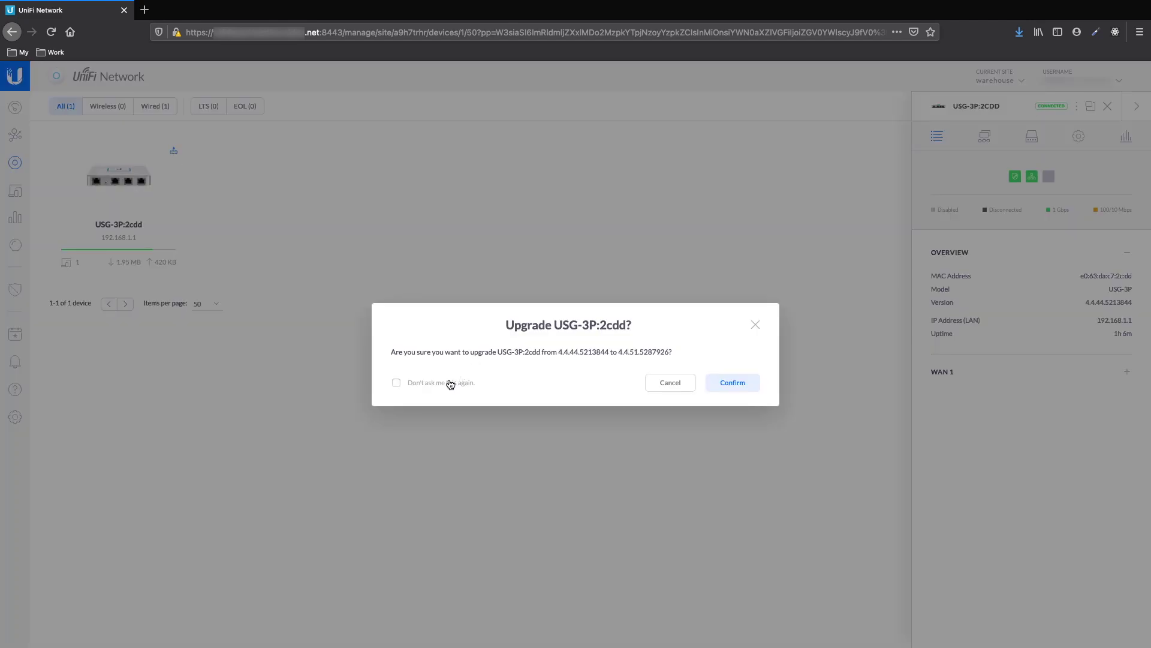
left_click(732, 384)
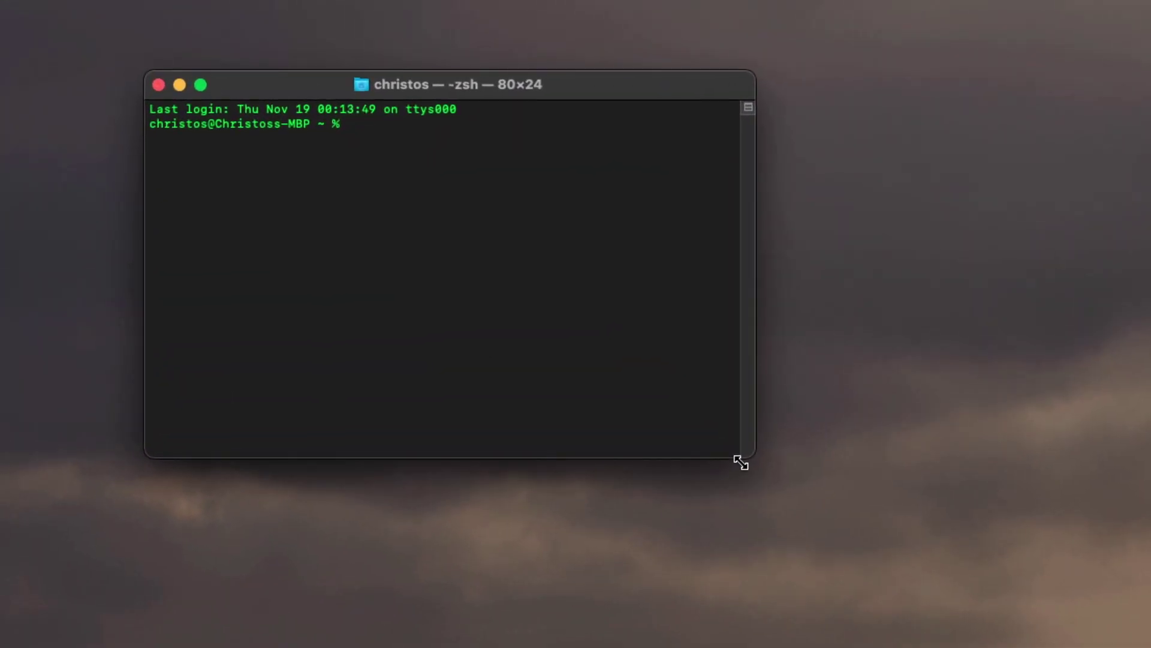
Enlarge the Terminal window to 133×36
left_click_drag(653, 396, 978, 542)
SSH as ubnt into 192.168.2.19, accept the host key and log in
type("ssh u")
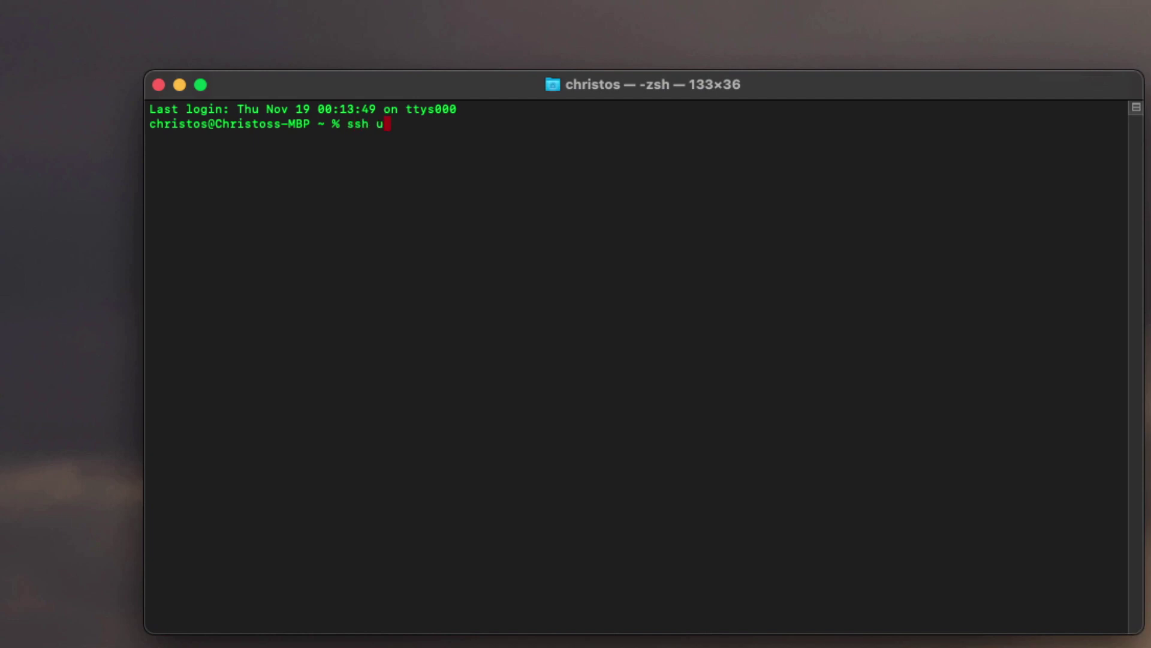
type("bnt@192.168.1")
key("BackSpace")
type("2.19")
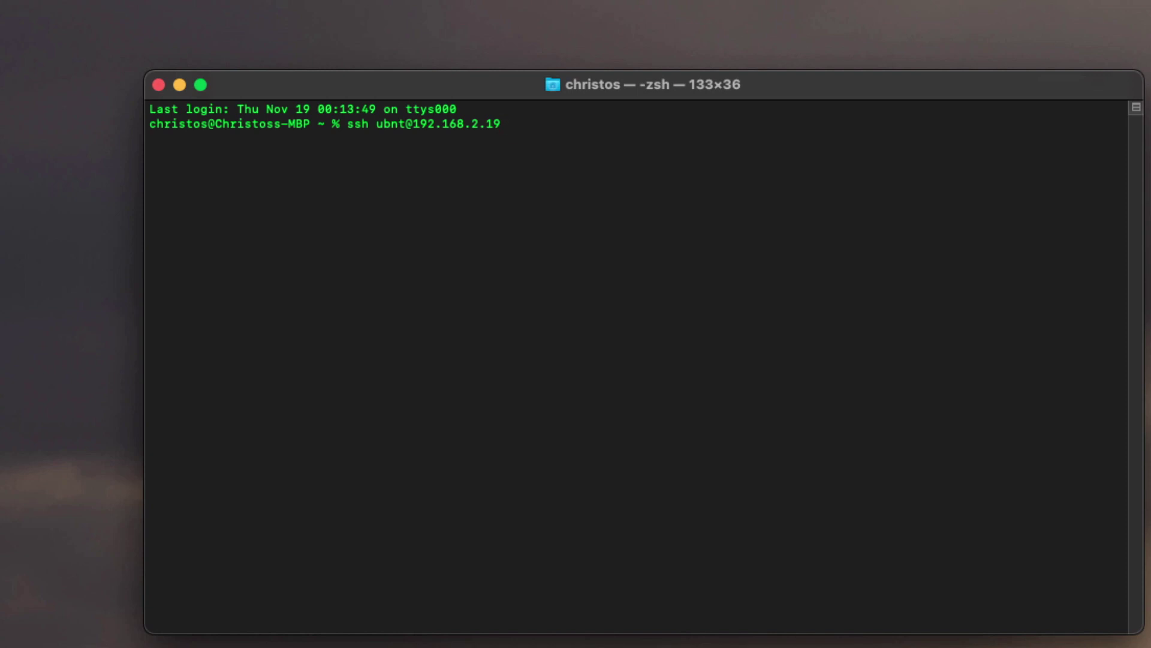
key("Return")
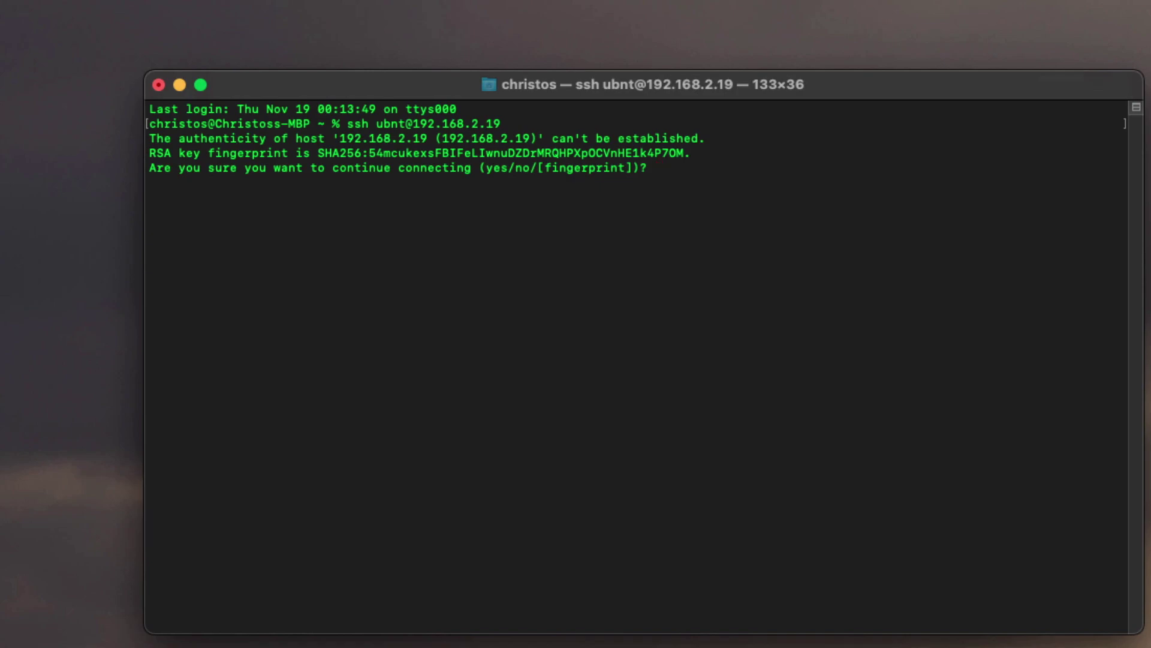
type("yes")
key("Return")
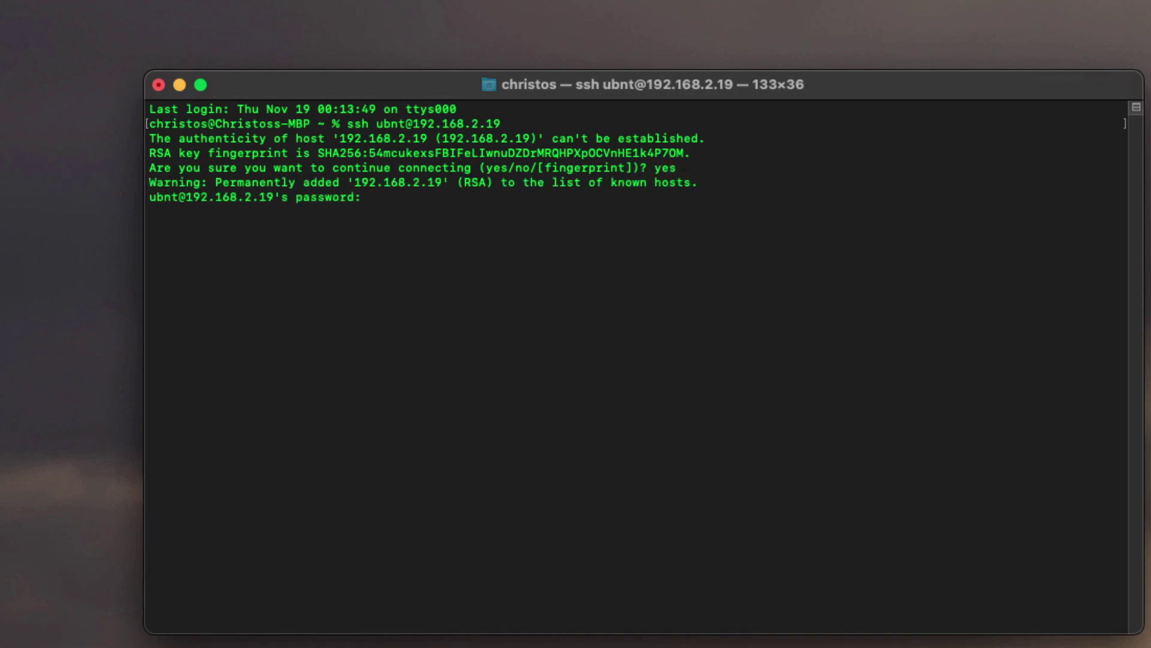
key("Return")
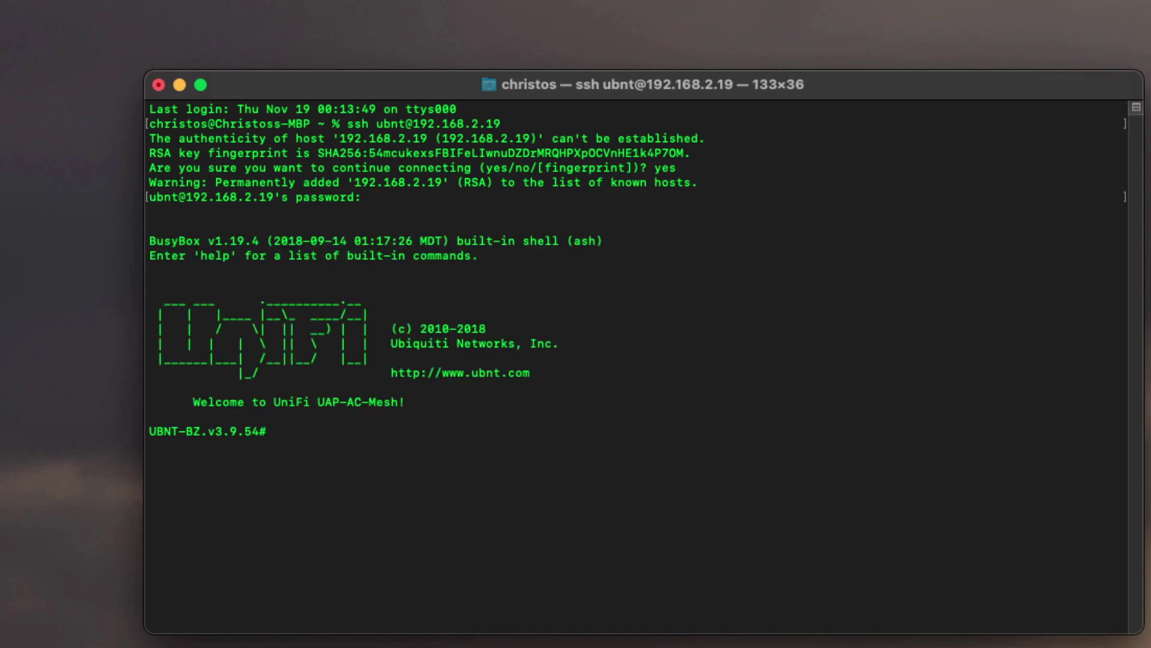
type("help")
key("Return")
type("set-inform")
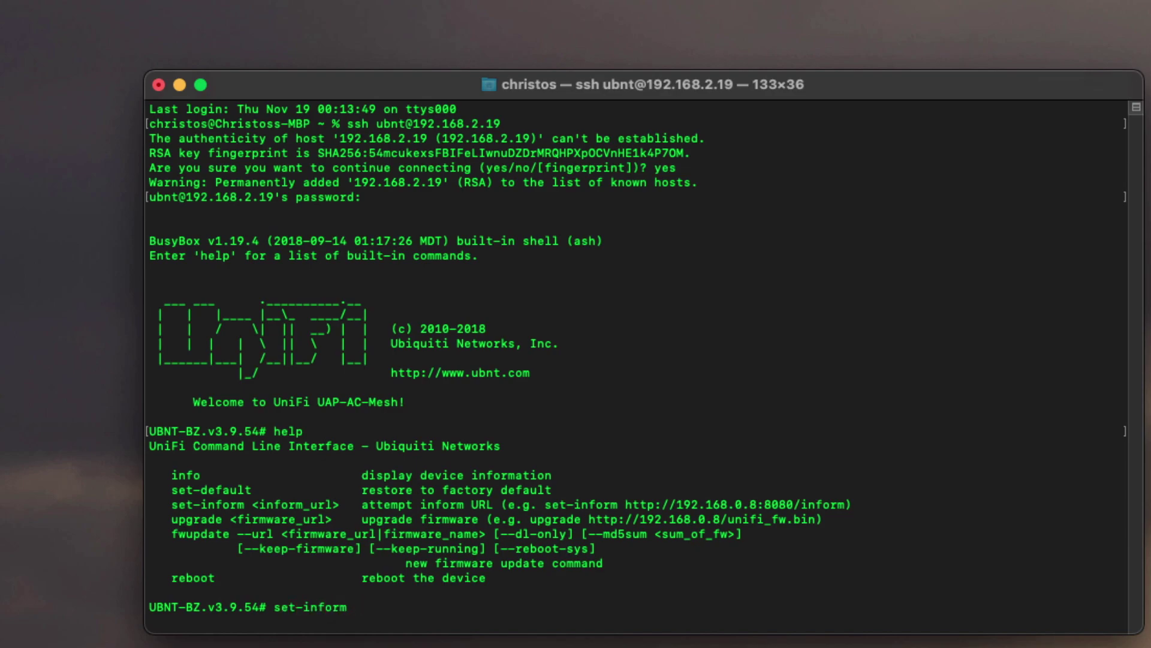
key("super+v")
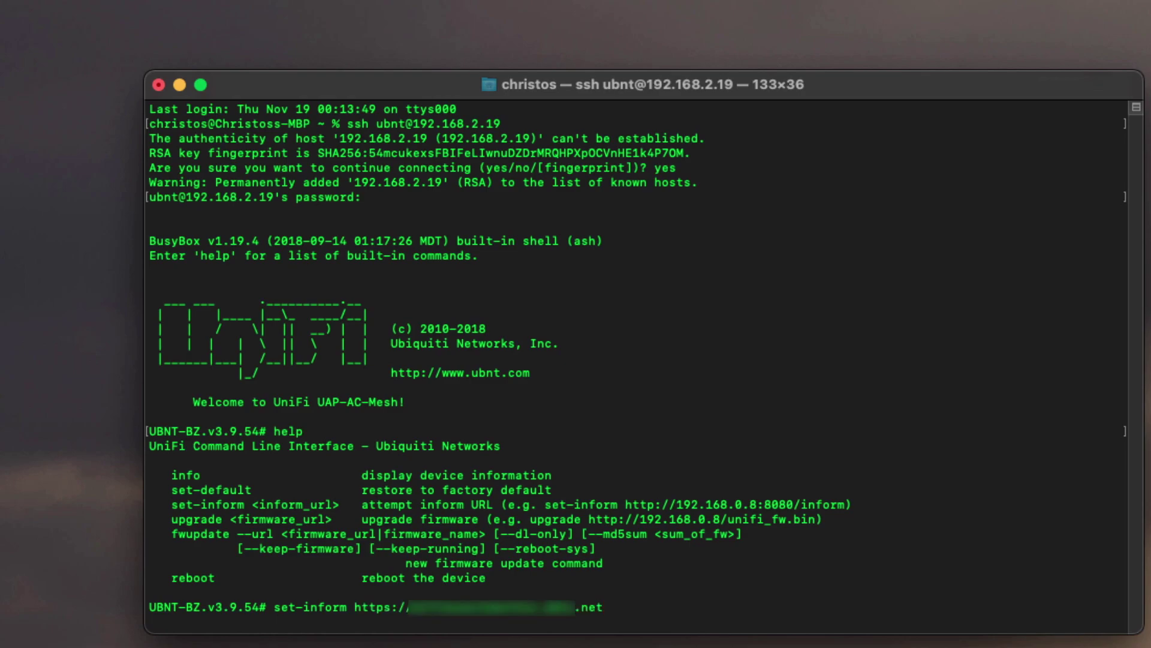
type(":8080/inform")
key("Left")
key("Left")
key("Left")
key("Left")
key("Left")
key("Left")
key("BackSpace")
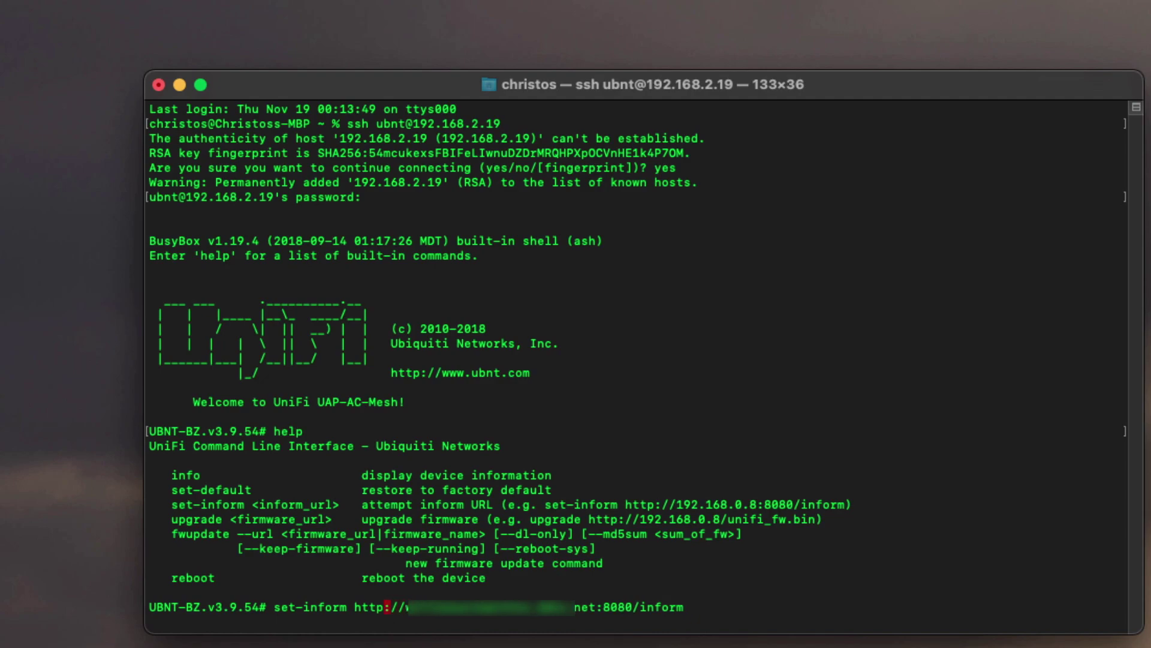
key("Right")
key("Return")
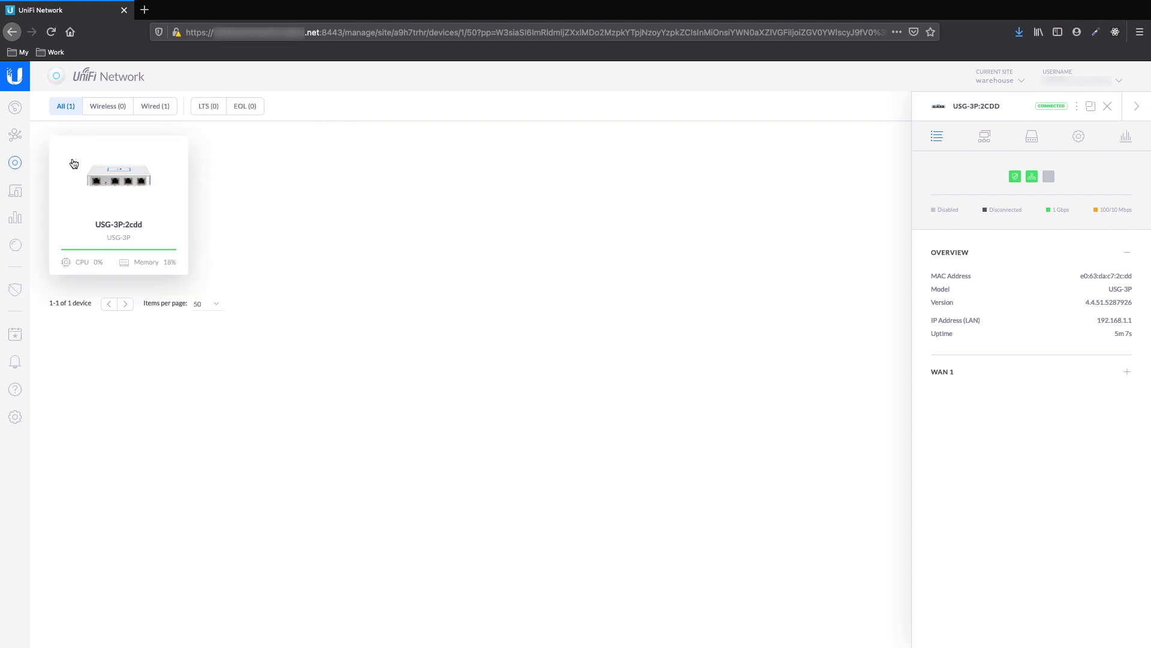
Confirm Adopt and Upgrade for UAP-AC-M:96a2 from the site dashboard, targeting 4.3.21.11325
left_click(17, 110)
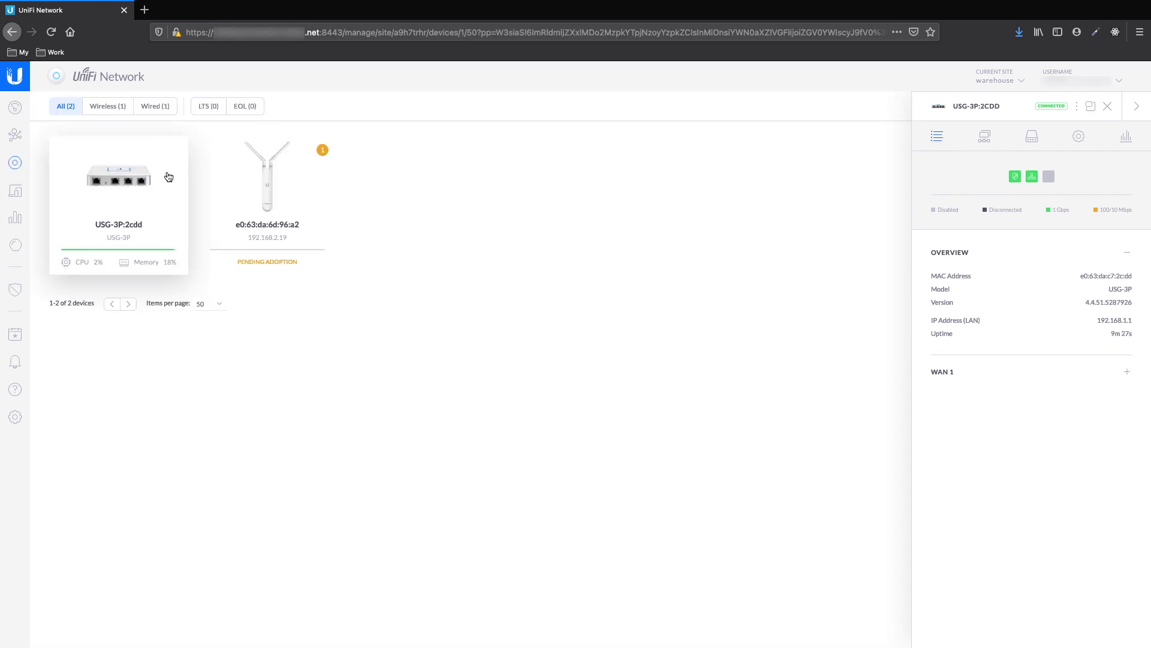
left_click(265, 206)
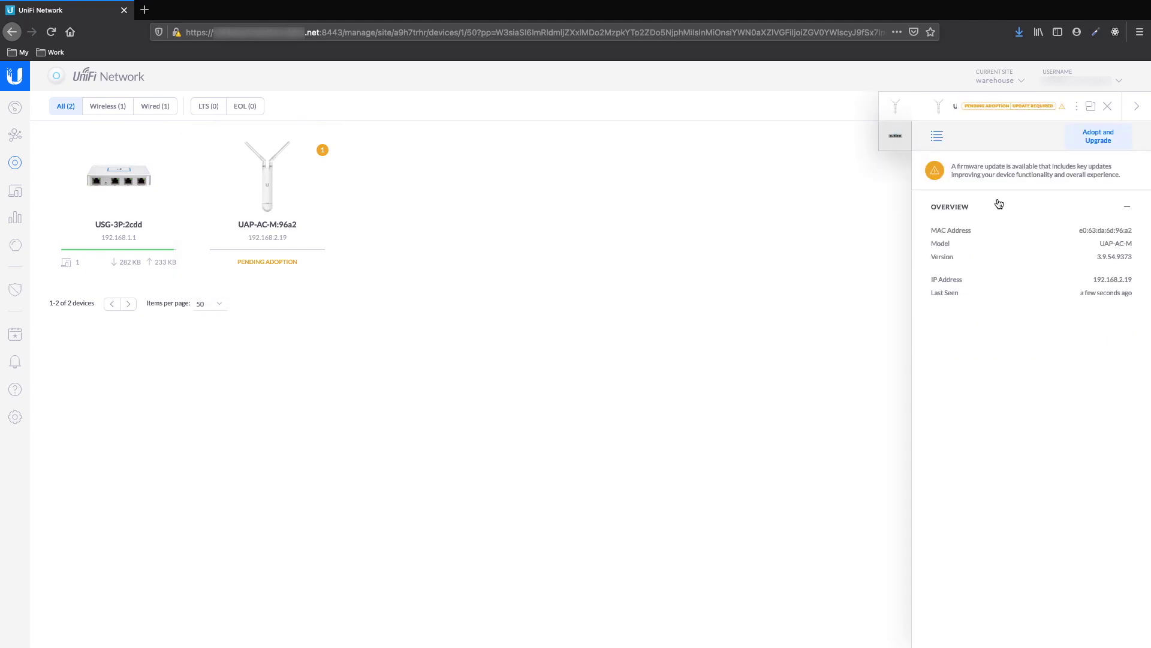
left_click(1095, 140)
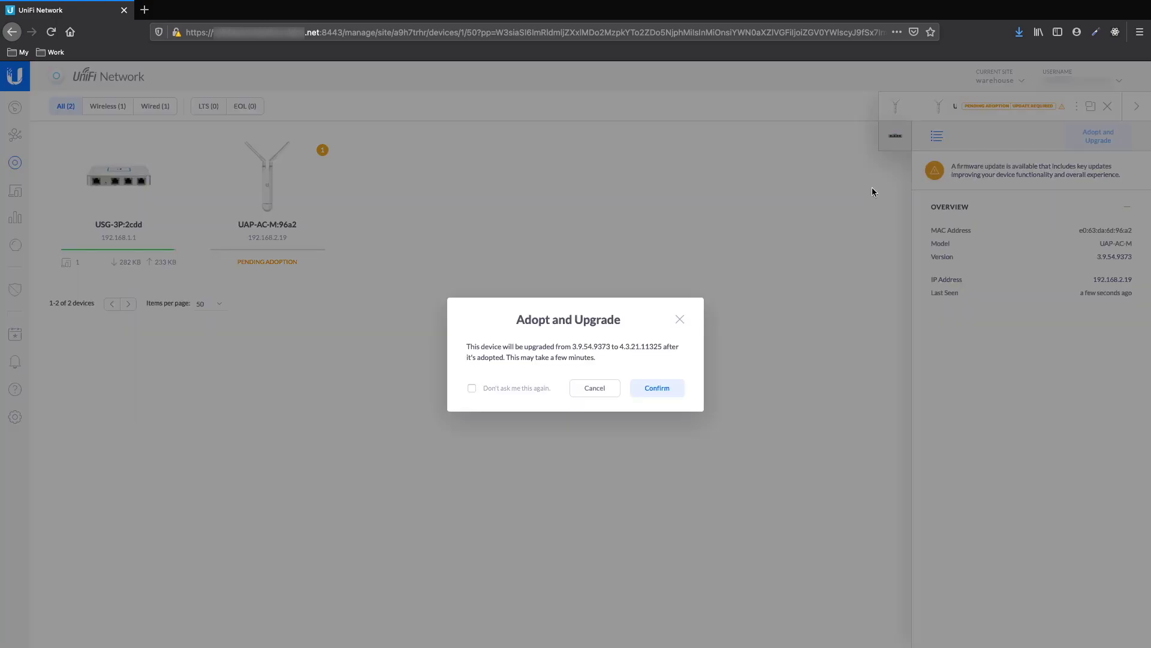
left_click(650, 388)
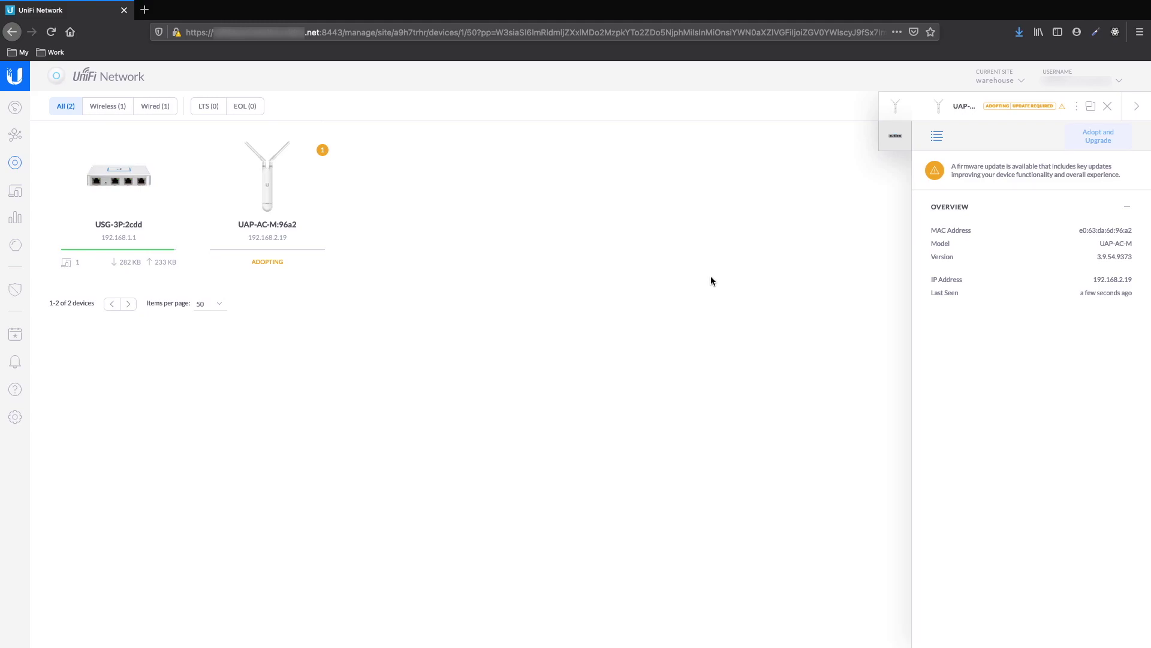
left_click(290, 213)
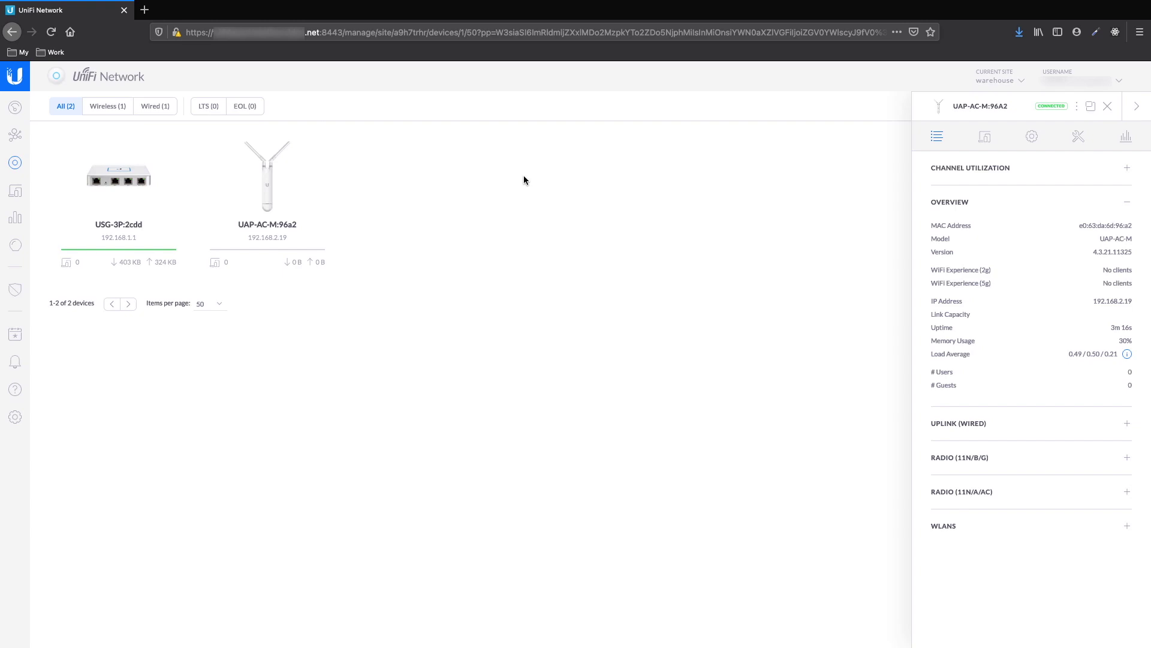
Close the UAP-AC-M:96a2 details panel
key("Escape")
Switch to the Default Site and view its clients
left_click(998, 81)
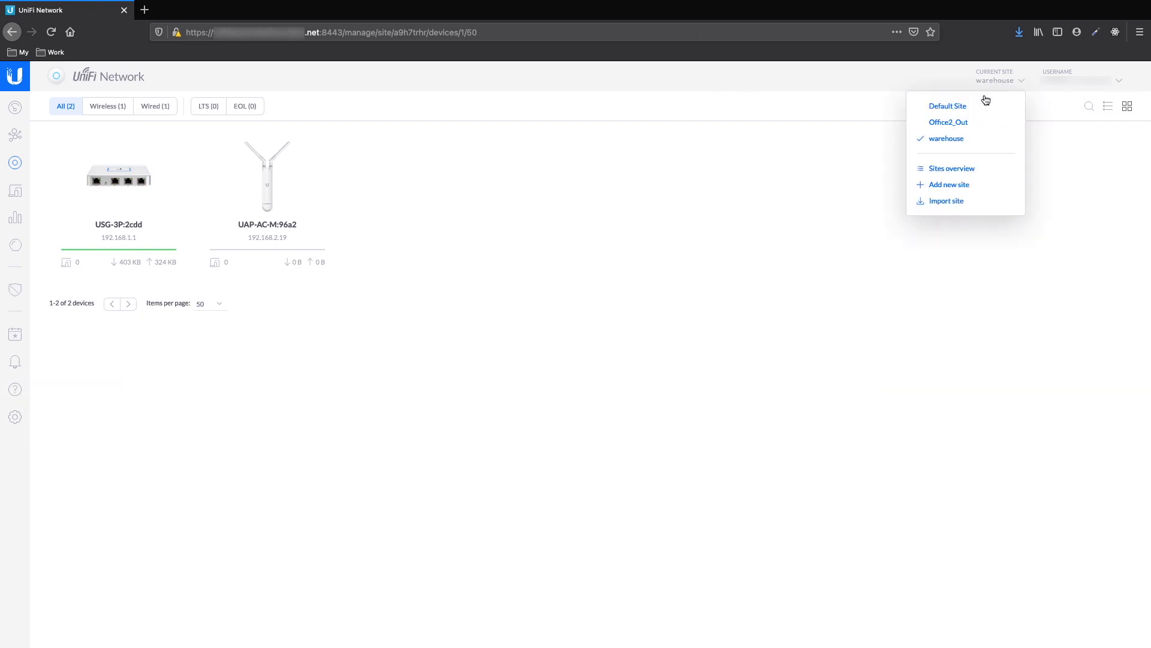
left_click(955, 106)
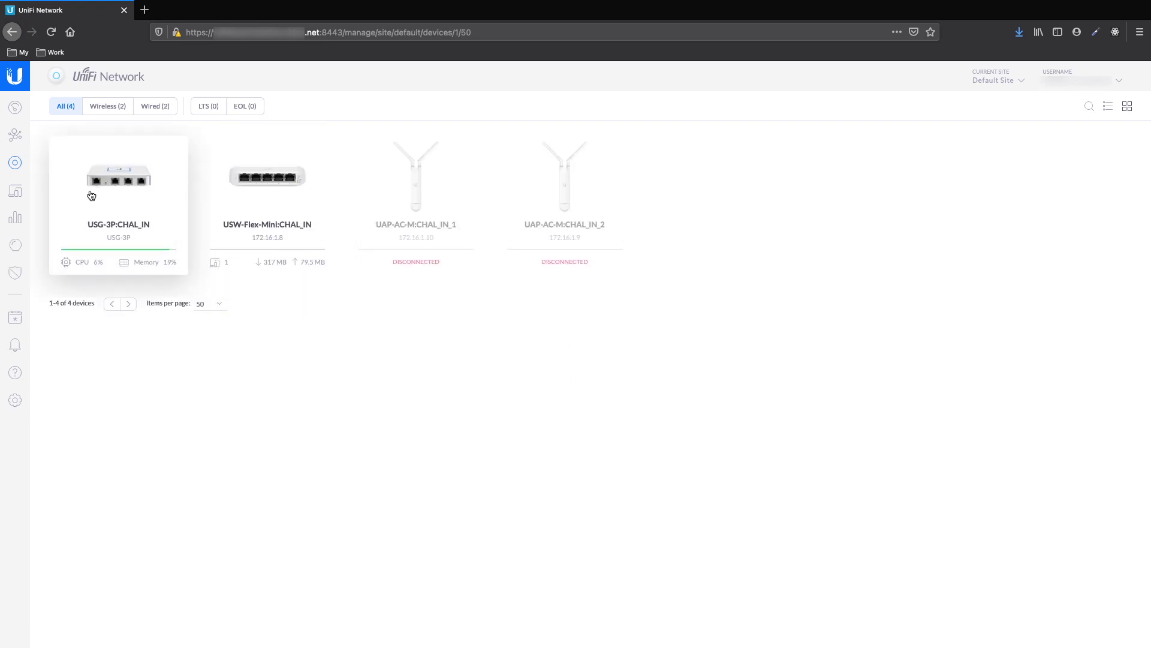
left_click(14, 192)
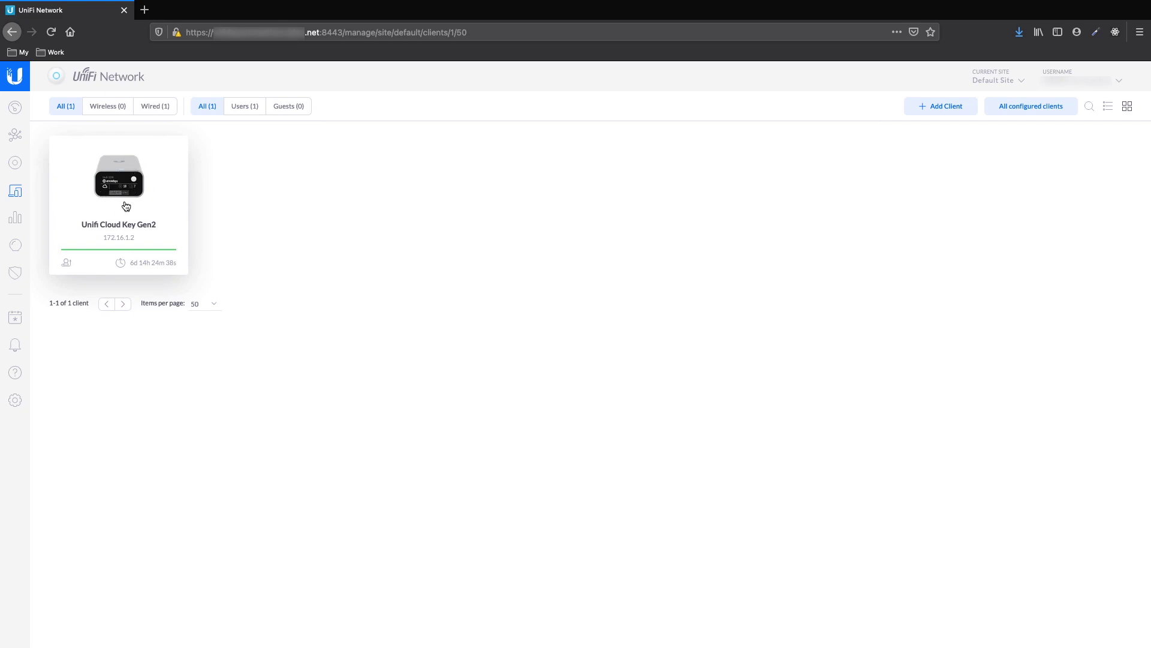
Show the Routing & Firewall port forwarding rules for ports 3478, 8080 and 8443
left_click(13, 403)
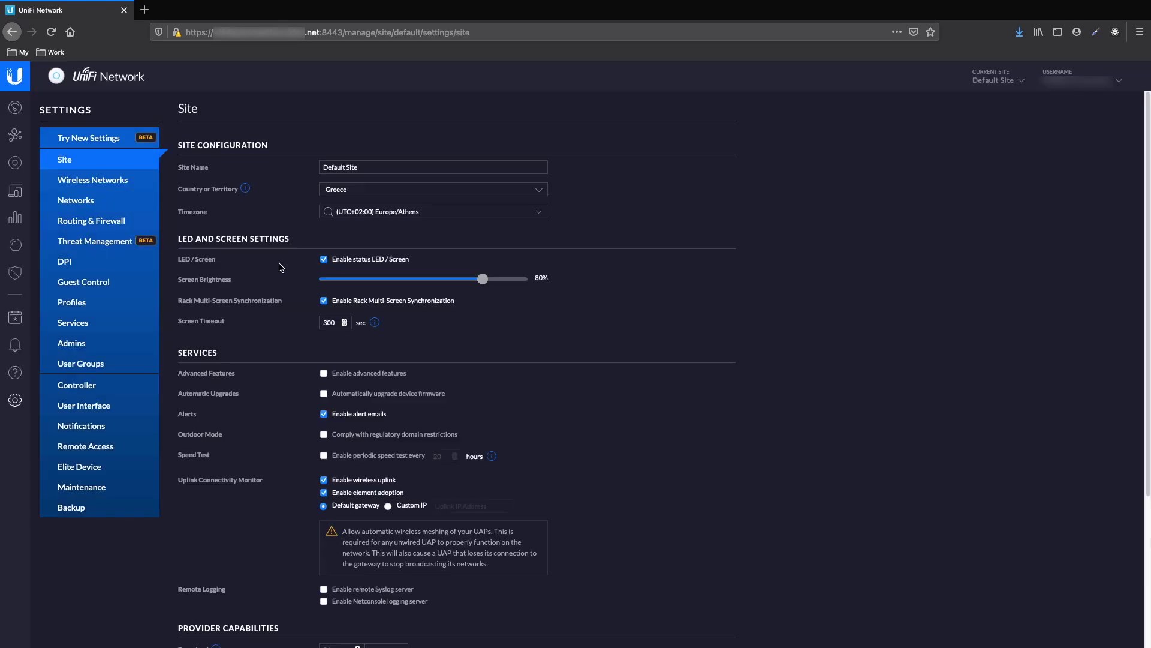
left_click(111, 224)
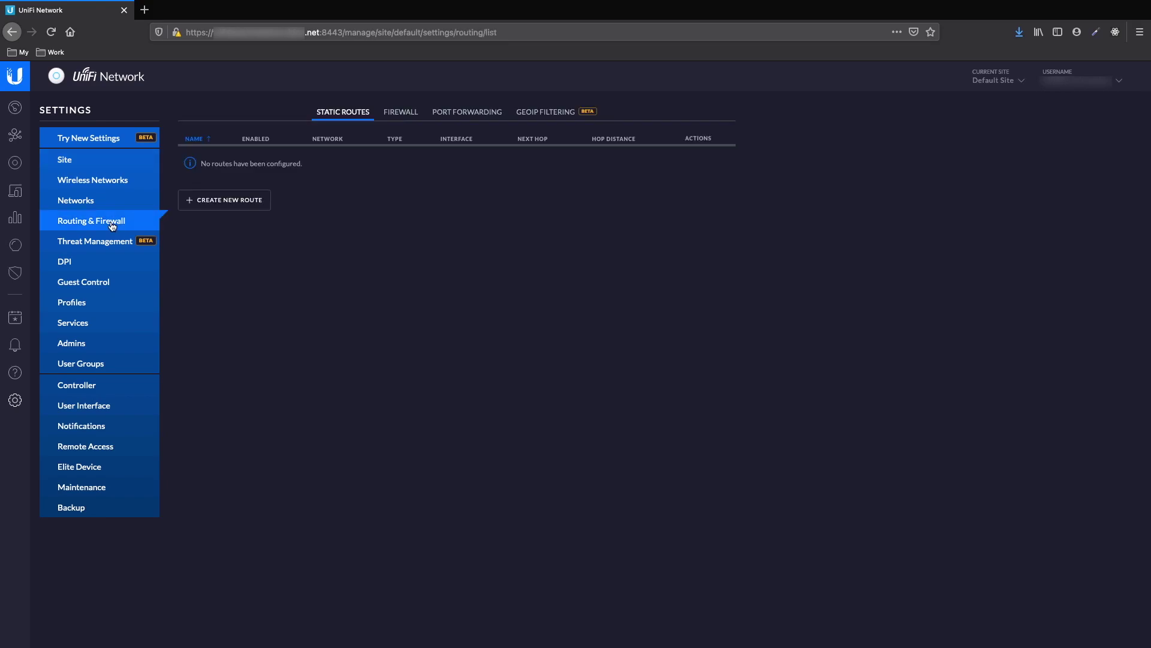
left_click(468, 111)
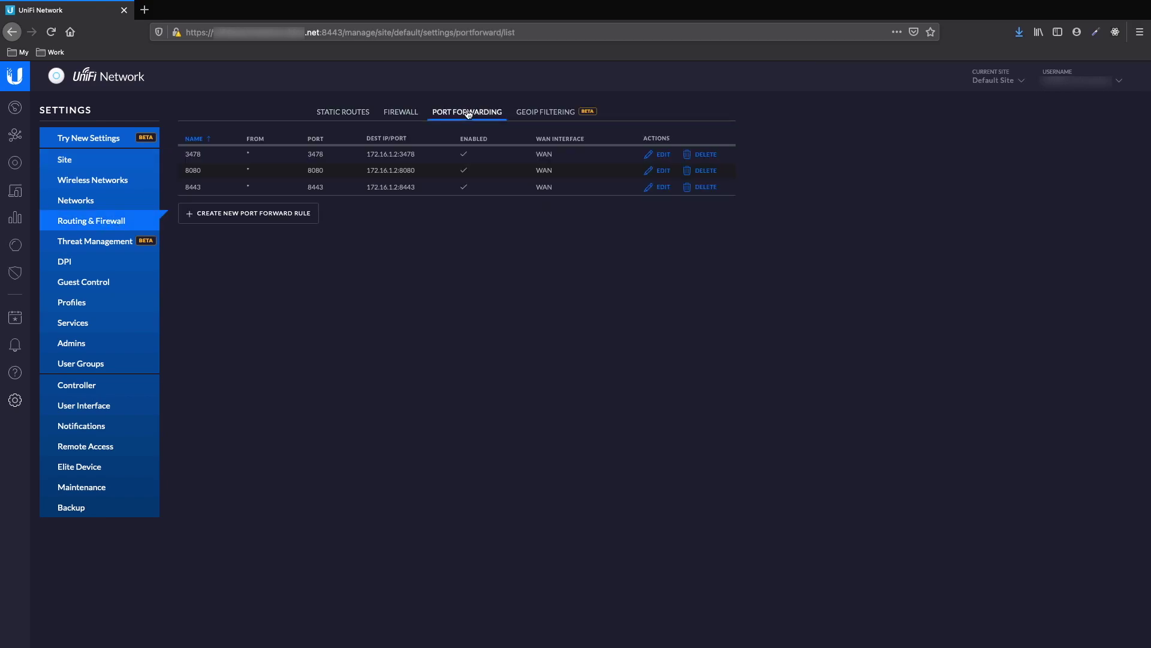